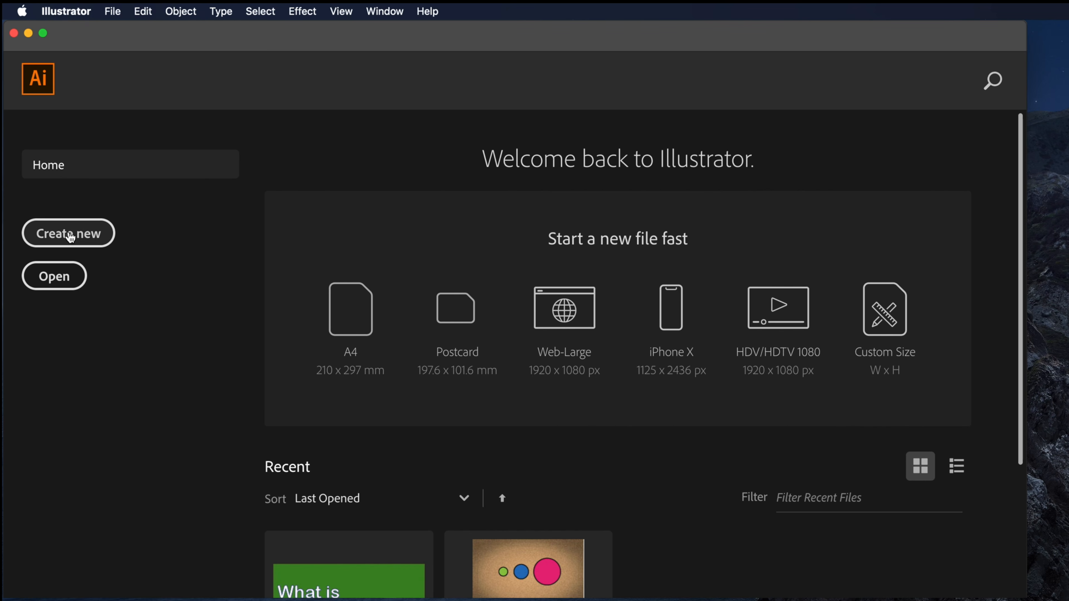
# - Create a new landscape A4 document named "plain apple" from the Art & Illustration presets
pyautogui.click(70, 234)
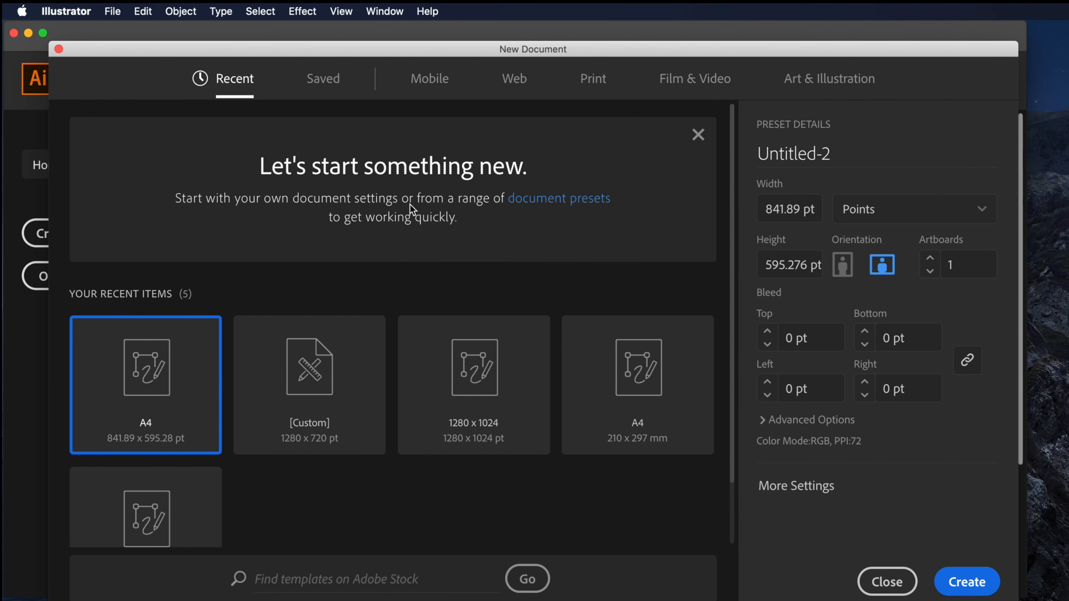
pyautogui.click(821, 88)
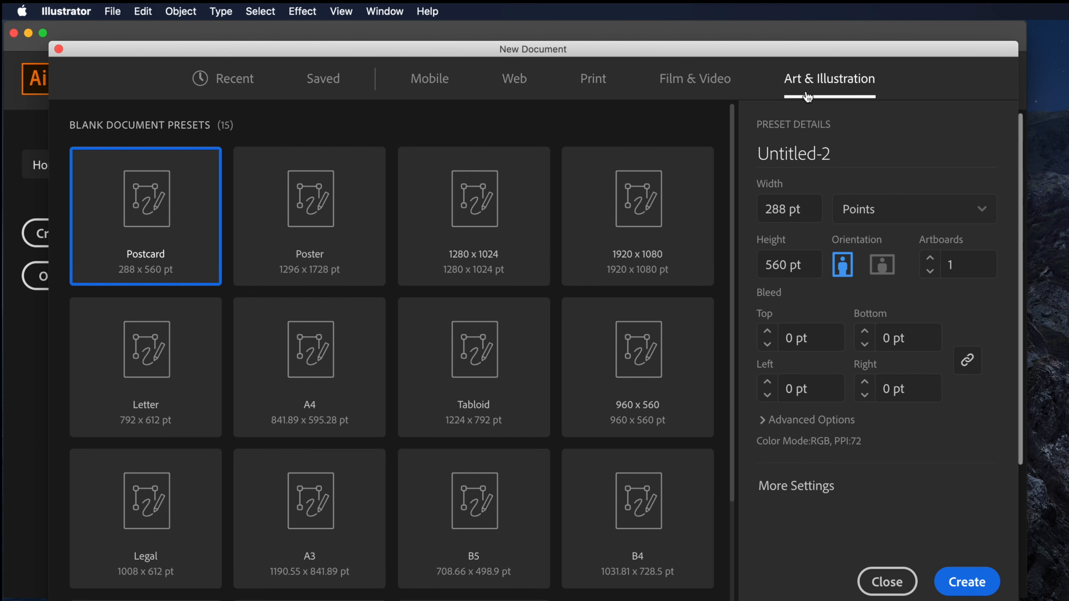
pyautogui.click(300, 364)
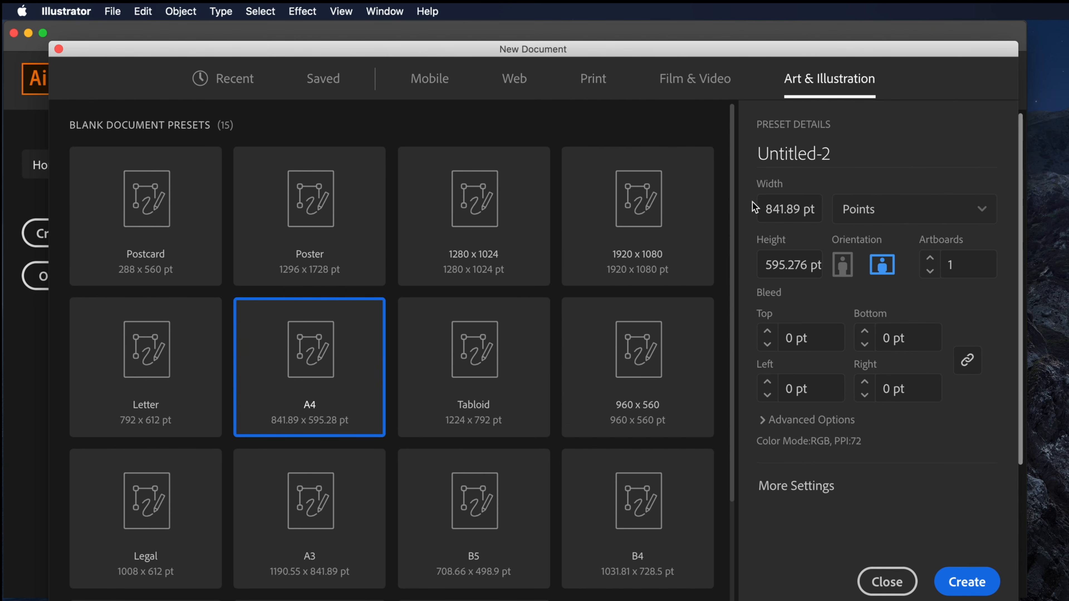
pyautogui.click(857, 156)
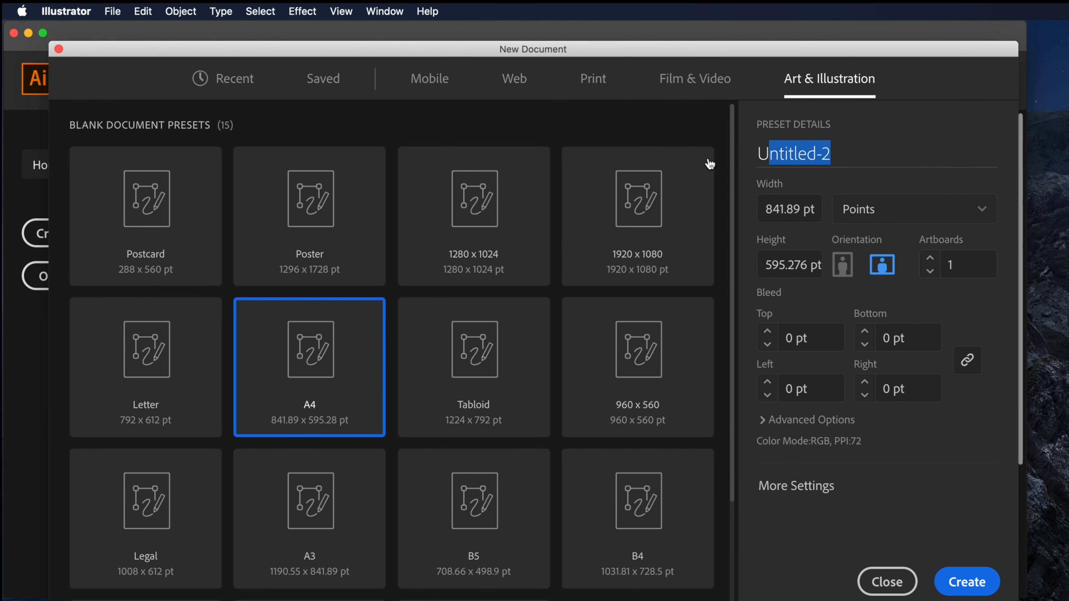
pyautogui.write('plain')
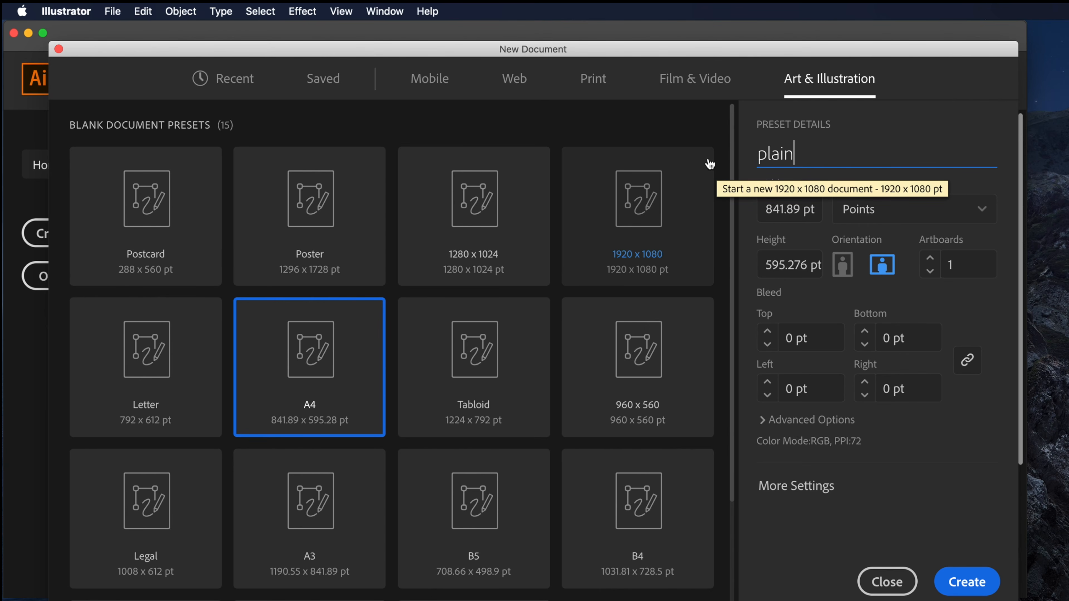
pyautogui.write(' apple')
pyautogui.click(967, 581)
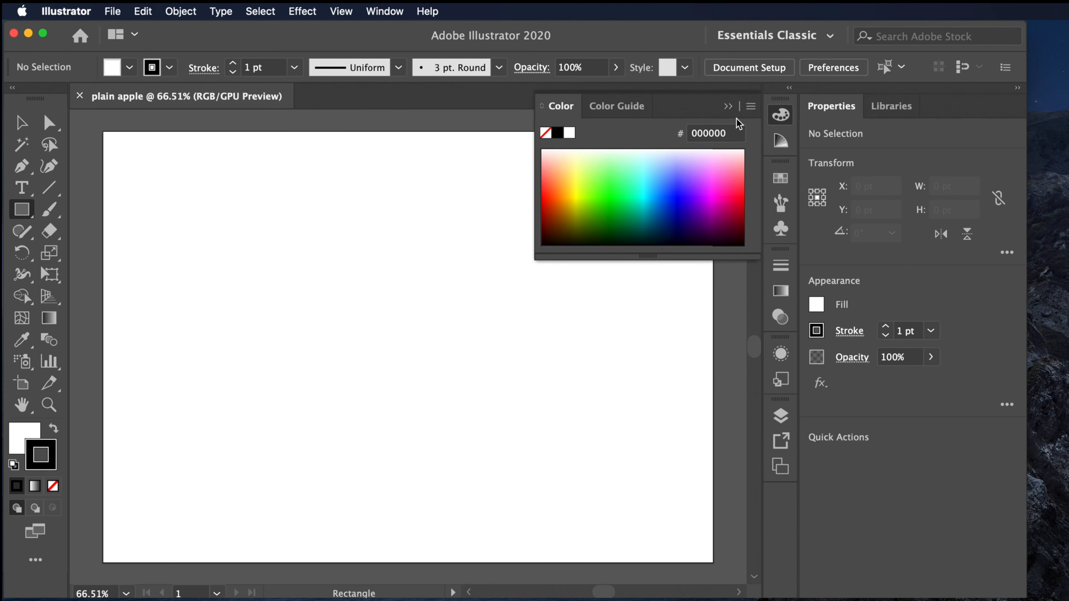
# - Draw an upright ellipse about 191 pt wide and 233 pt high near the middle of the artboard
pyautogui.click(729, 107)
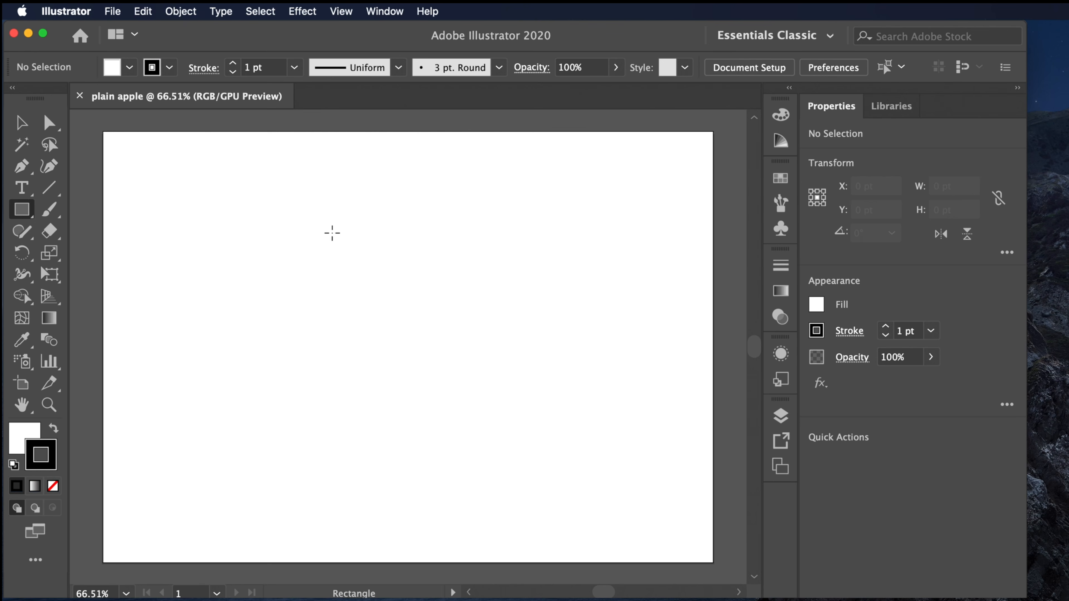
pyautogui.click(23, 209)
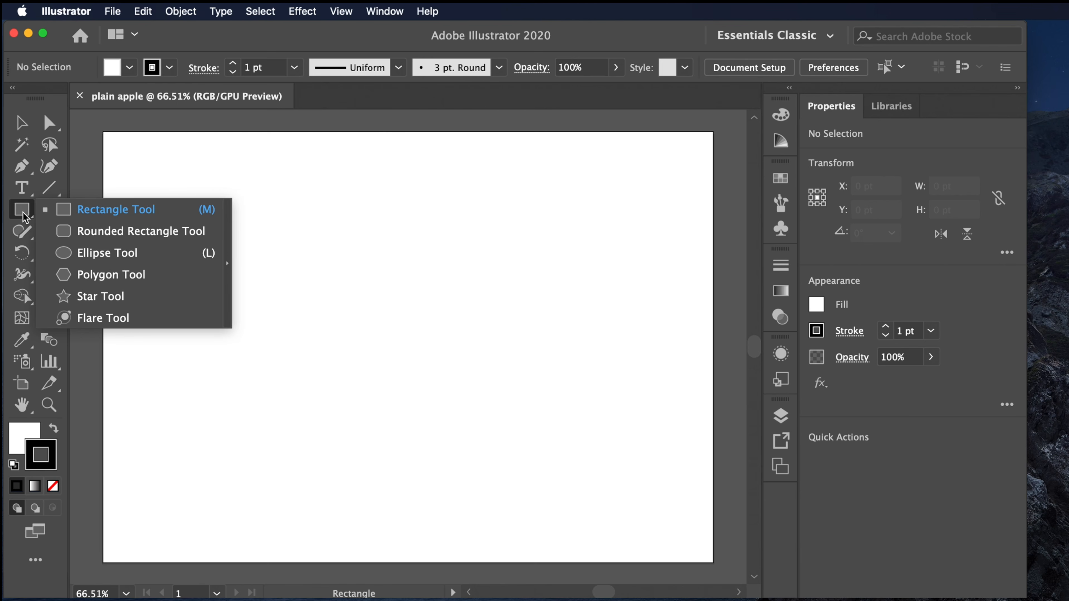
pyautogui.click(78, 255)
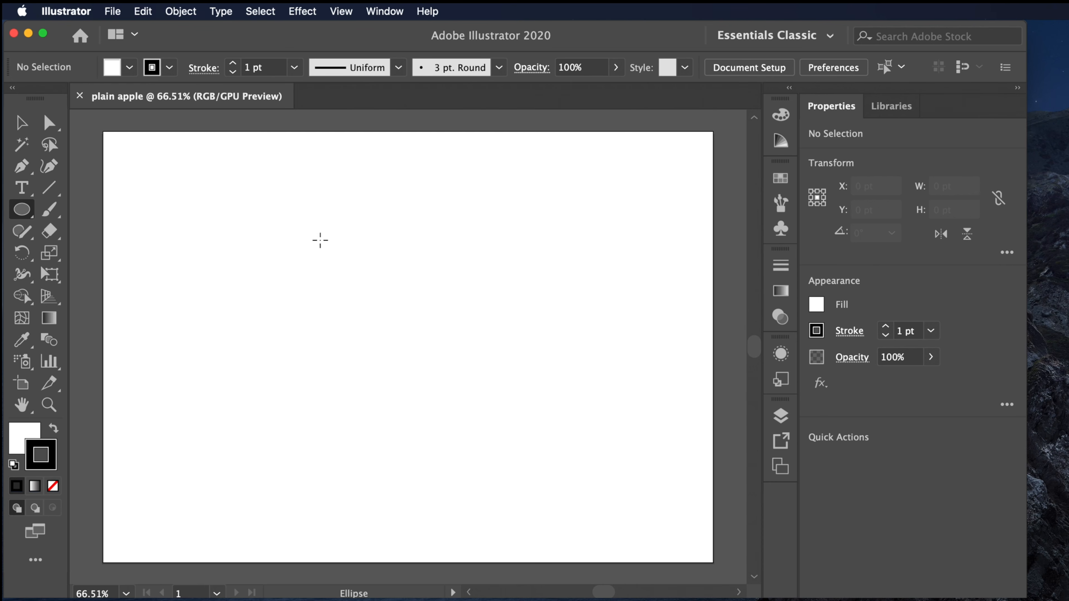
pyautogui.moveTo(292, 256); pyautogui.dragTo(430, 424)
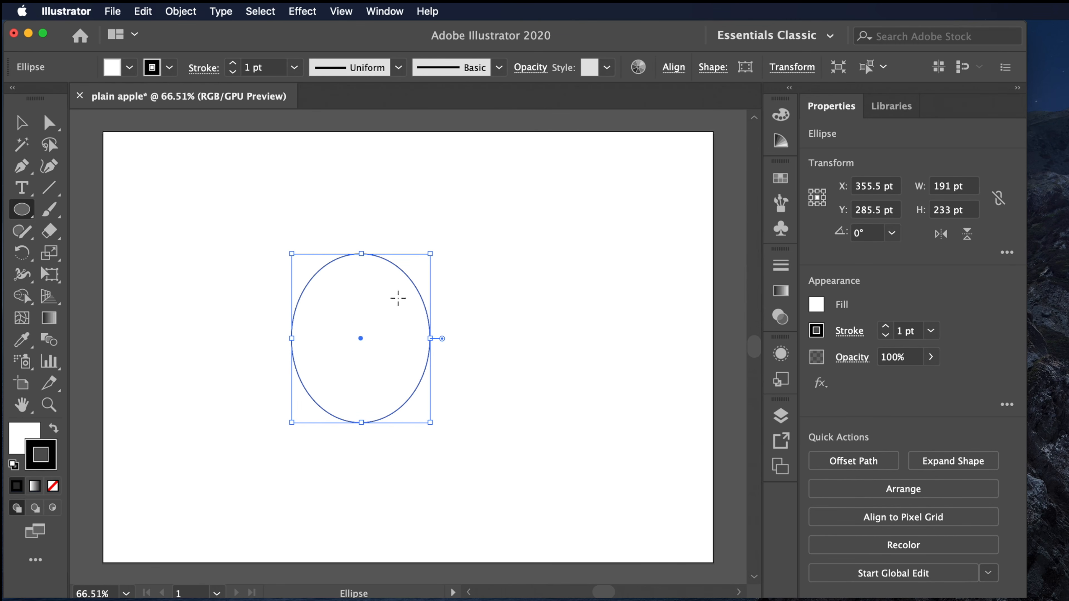
# - Fill the ellipse with the red swatch ed1c24
pyautogui.click(24, 436)
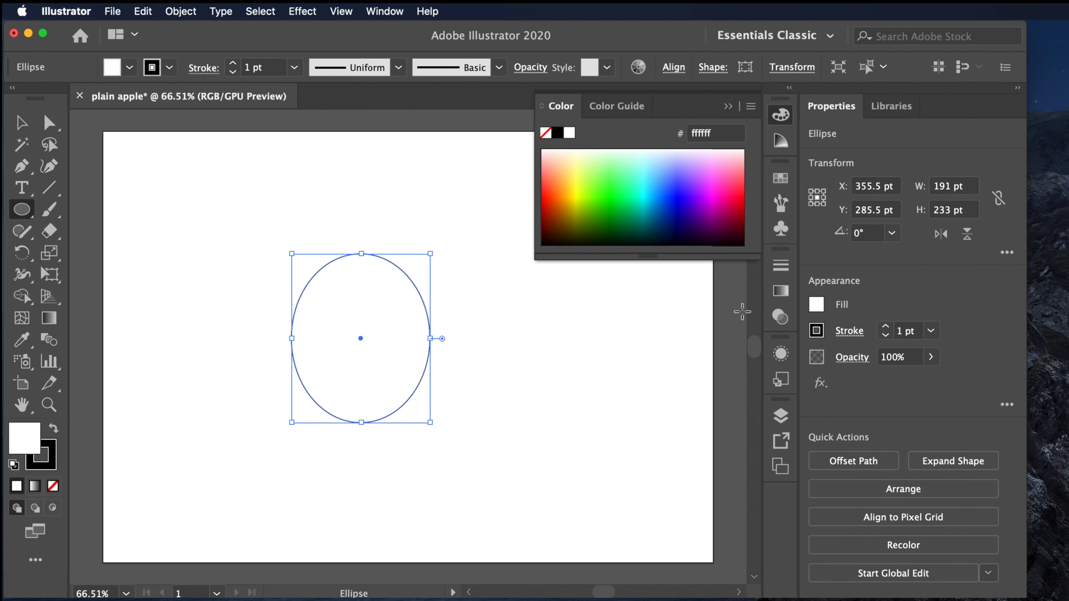
pyautogui.click(820, 309)
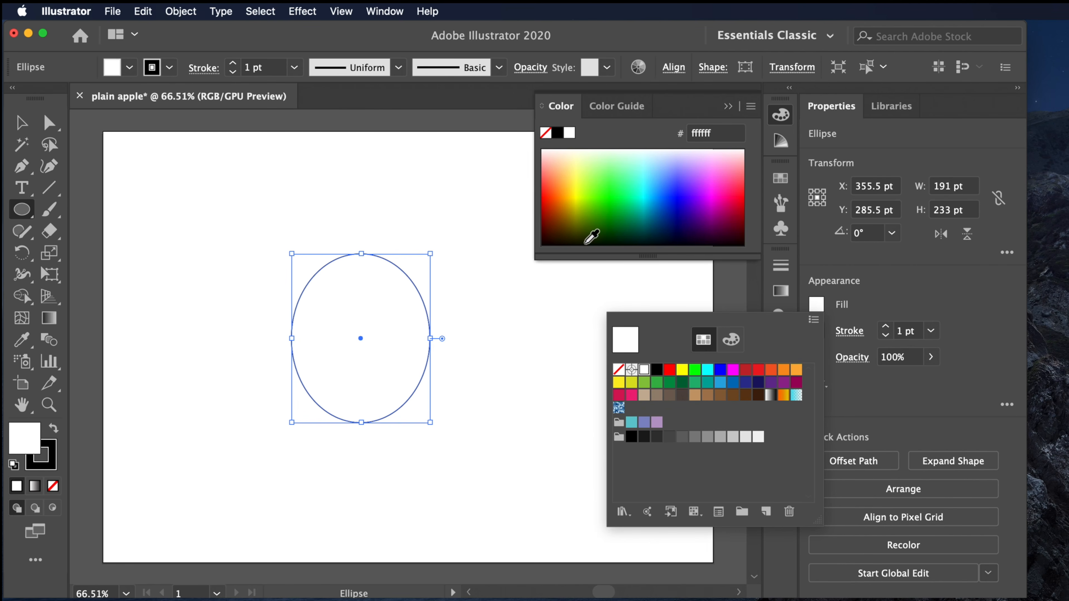
pyautogui.click(758, 371)
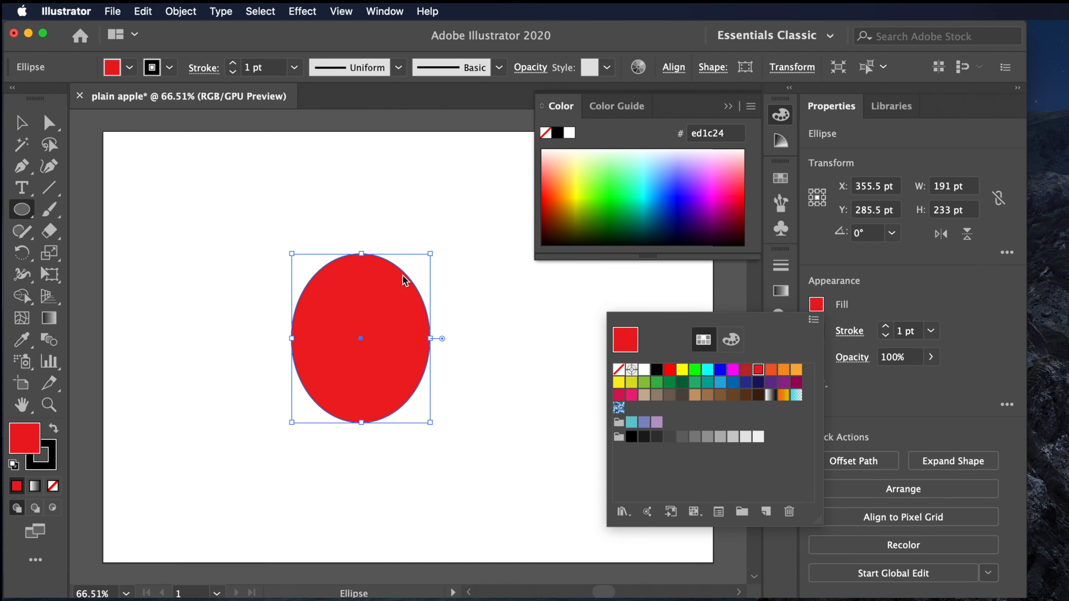
pyautogui.click(357, 274)
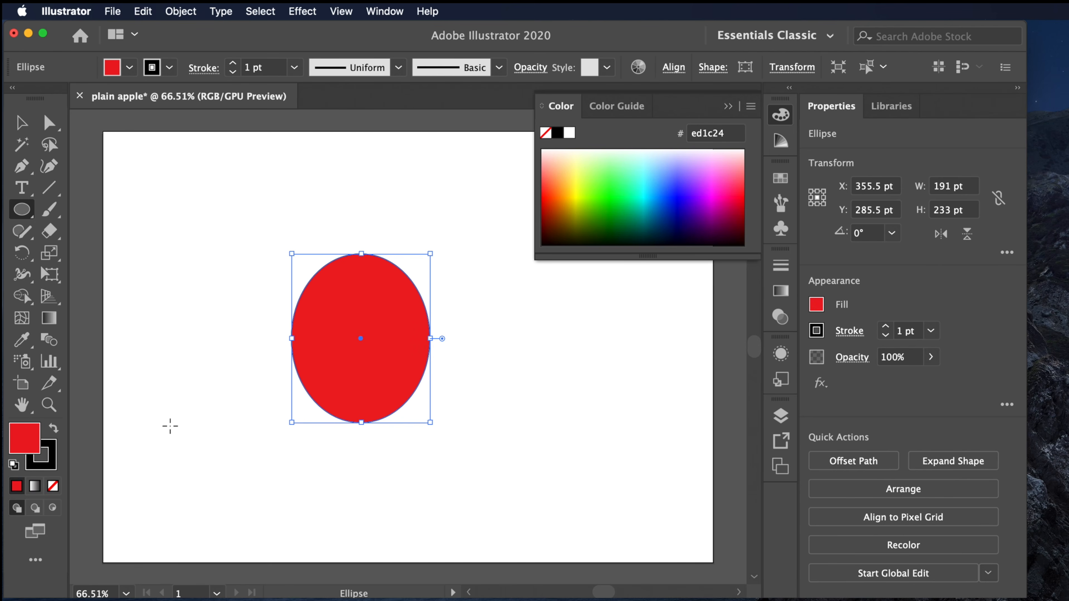
# - Remove the stroke from the red ellipse
pyautogui.click(32, 464)
pyautogui.click(294, 71)
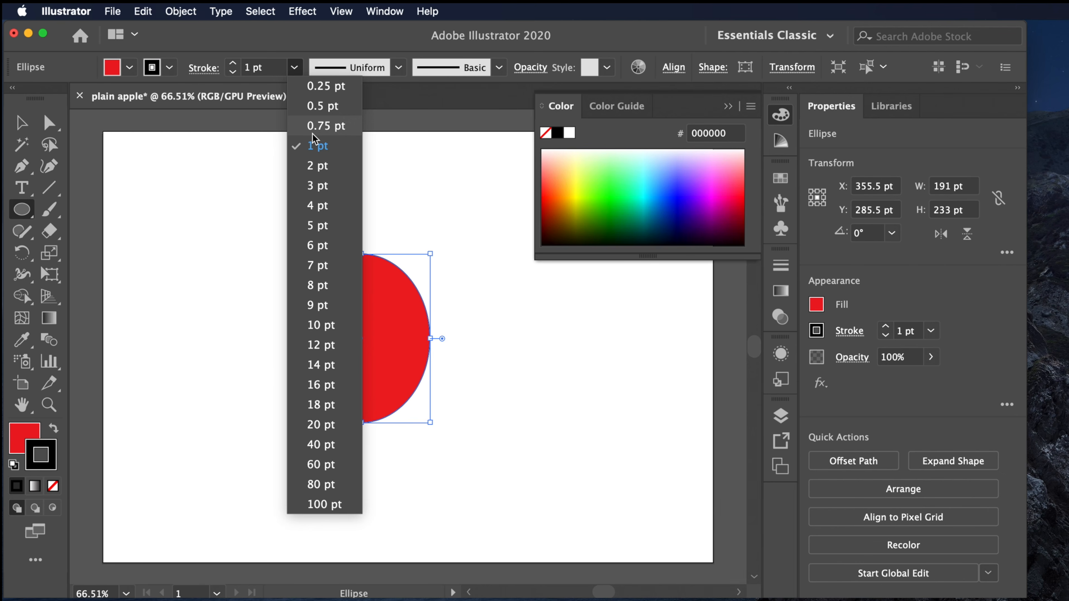
pyautogui.click(42, 455)
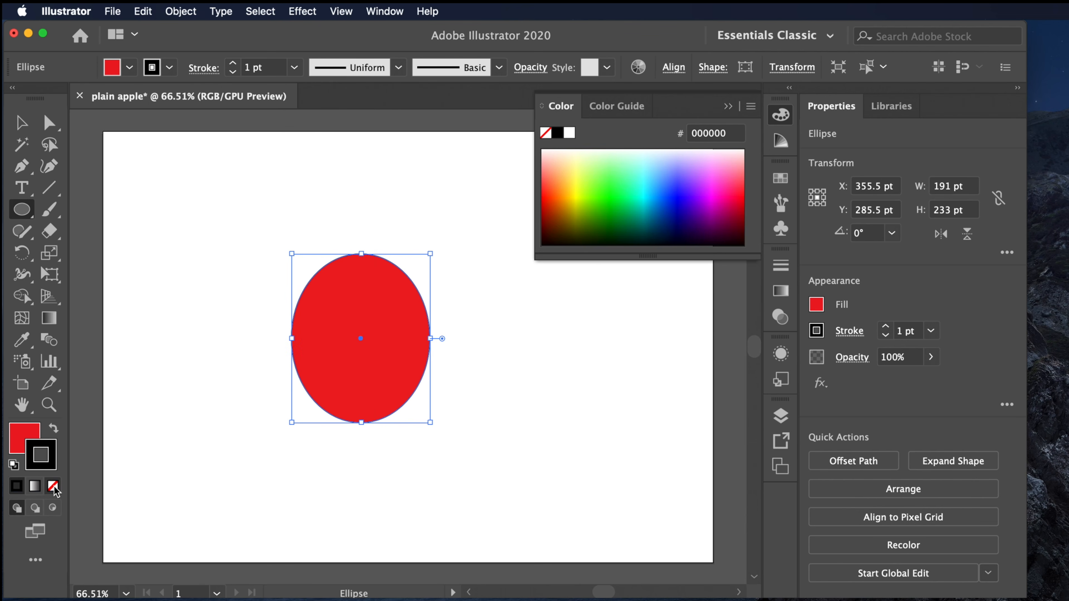
pyautogui.click(54, 488)
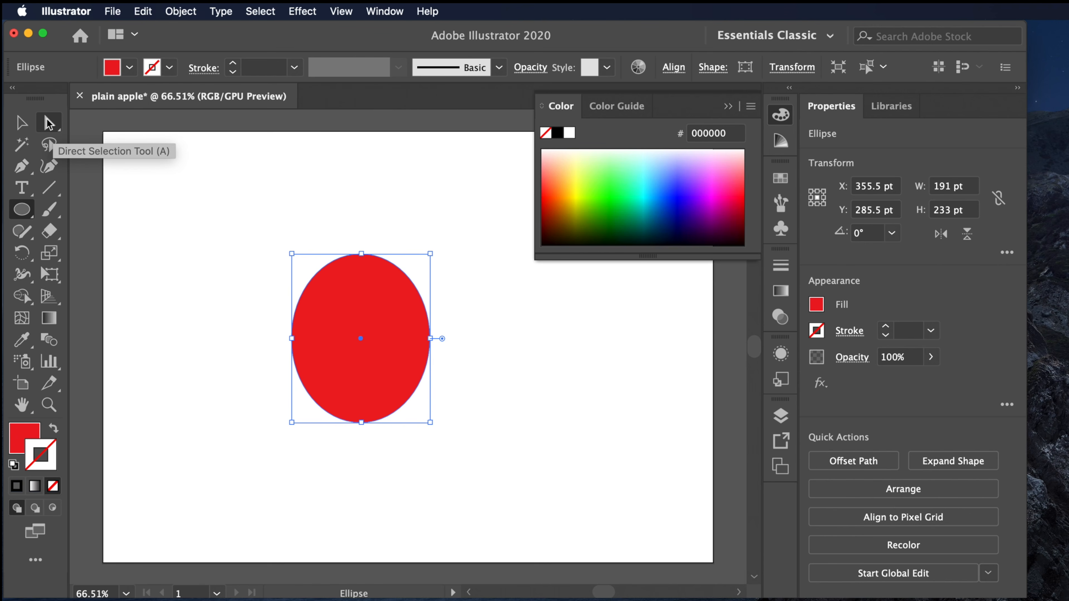
# - Pull the ellipse's bottom anchor point straight down to about Y 456 pt to taper the shape
pyautogui.click(49, 123)
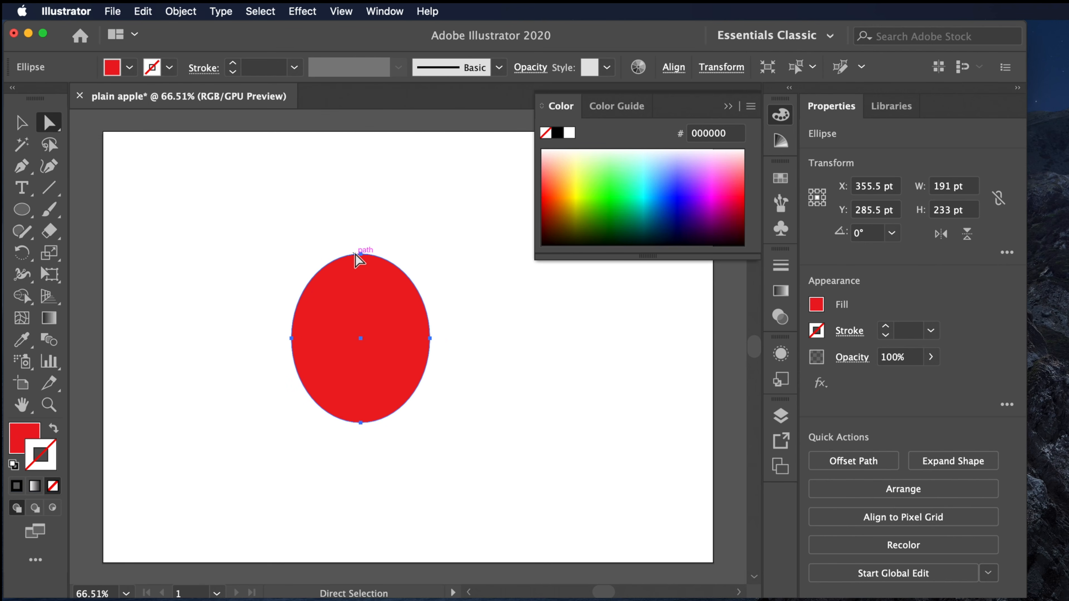
pyautogui.click(361, 423)
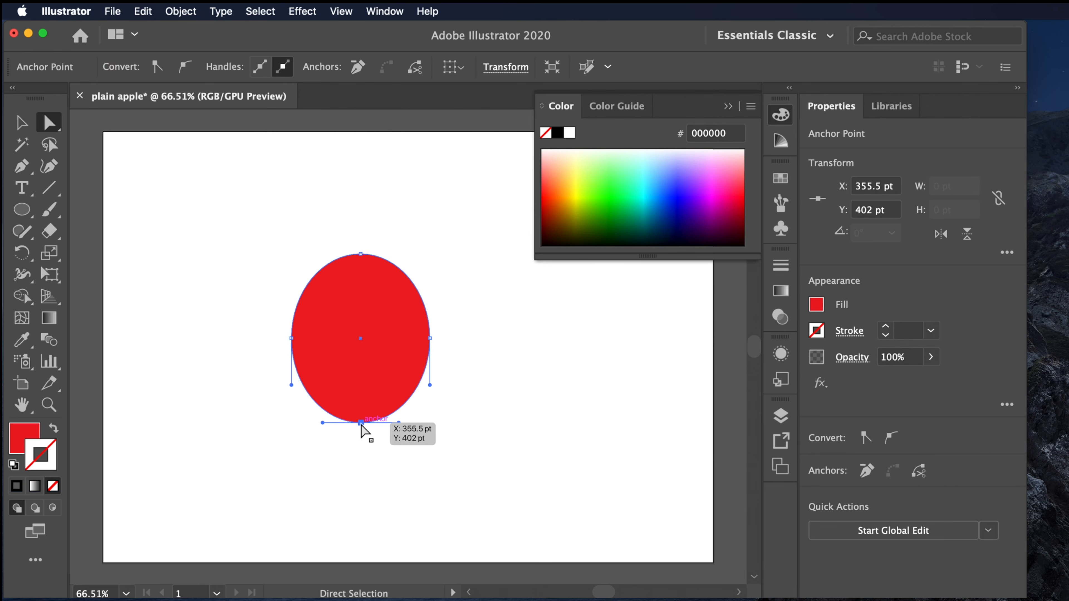
pyautogui.moveTo(361, 424); pyautogui.dragTo(360, 462)
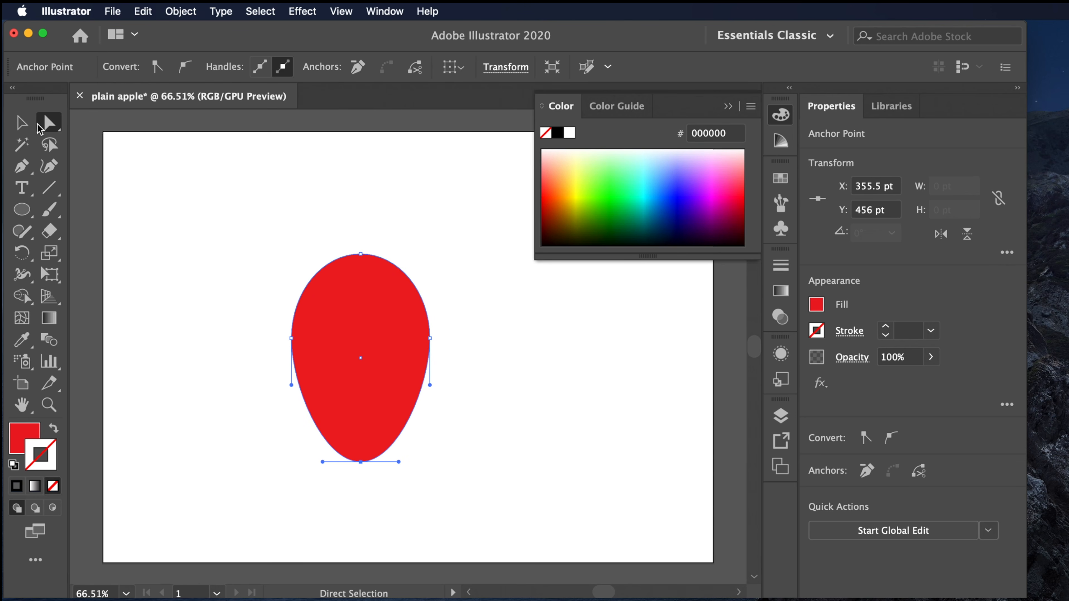
# - Rotate the tapered shape about 11° counterclockwise and move it to about X 313 pt, Y 321 pt
pyautogui.click(21, 127)
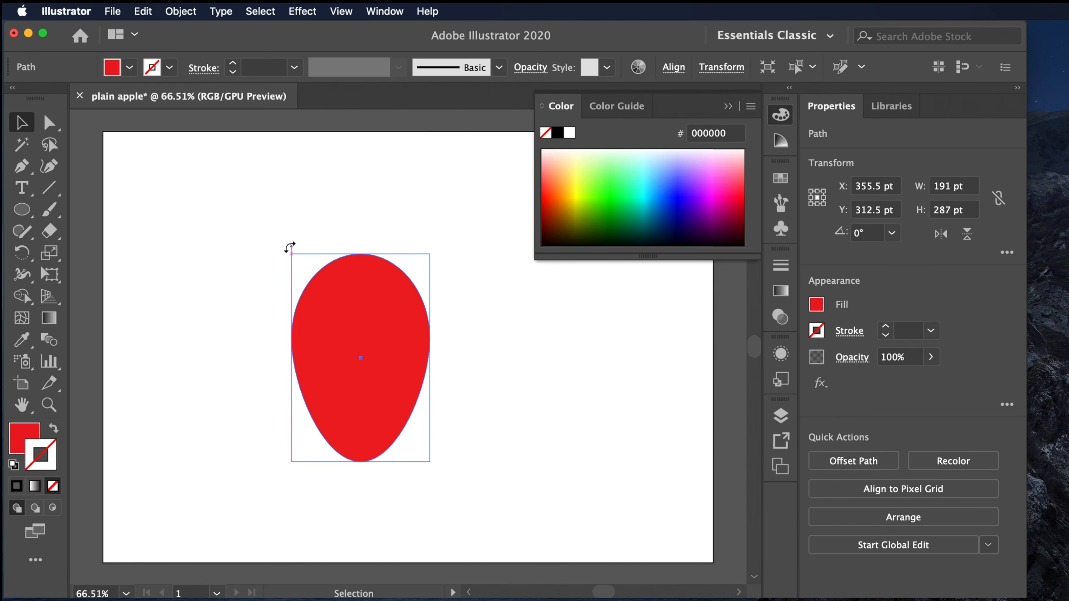
pyautogui.moveTo(290, 247); pyautogui.dragTo(266, 255)
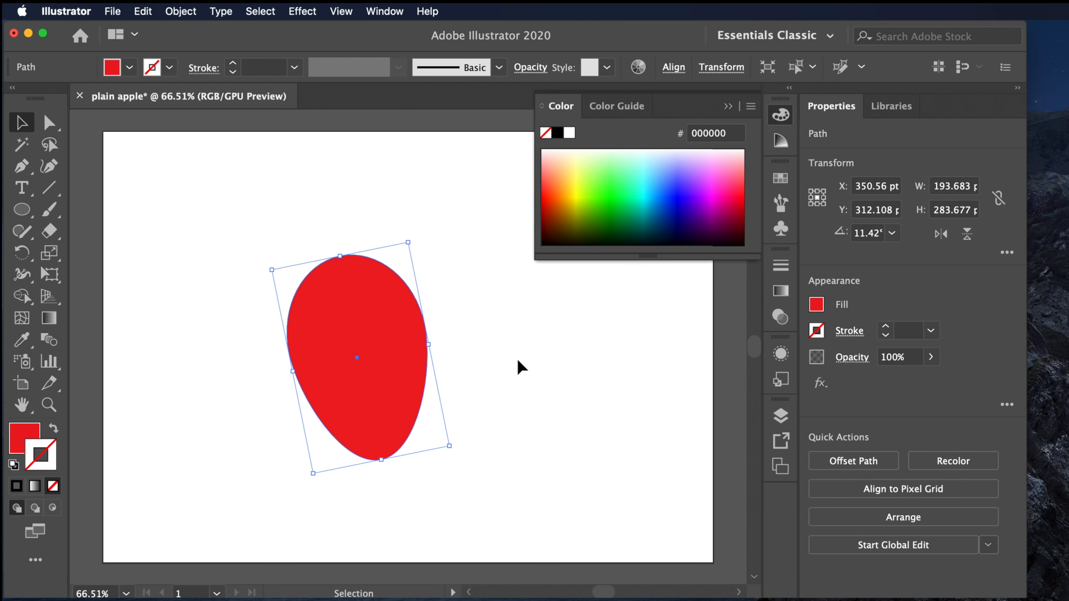
pyautogui.press('Return')
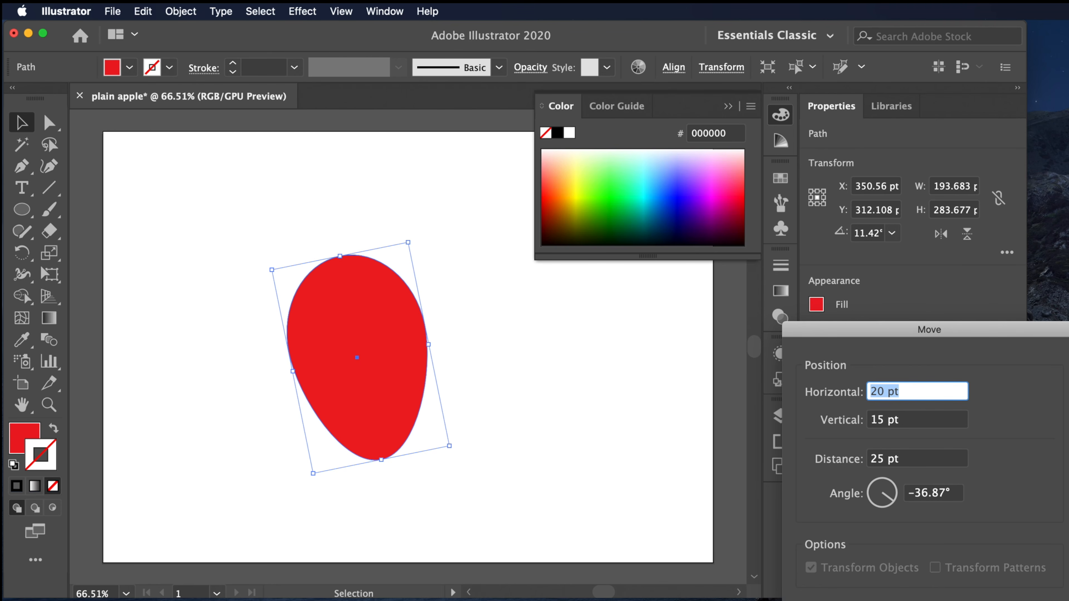
pyautogui.press('Return')
pyautogui.click(597, 418)
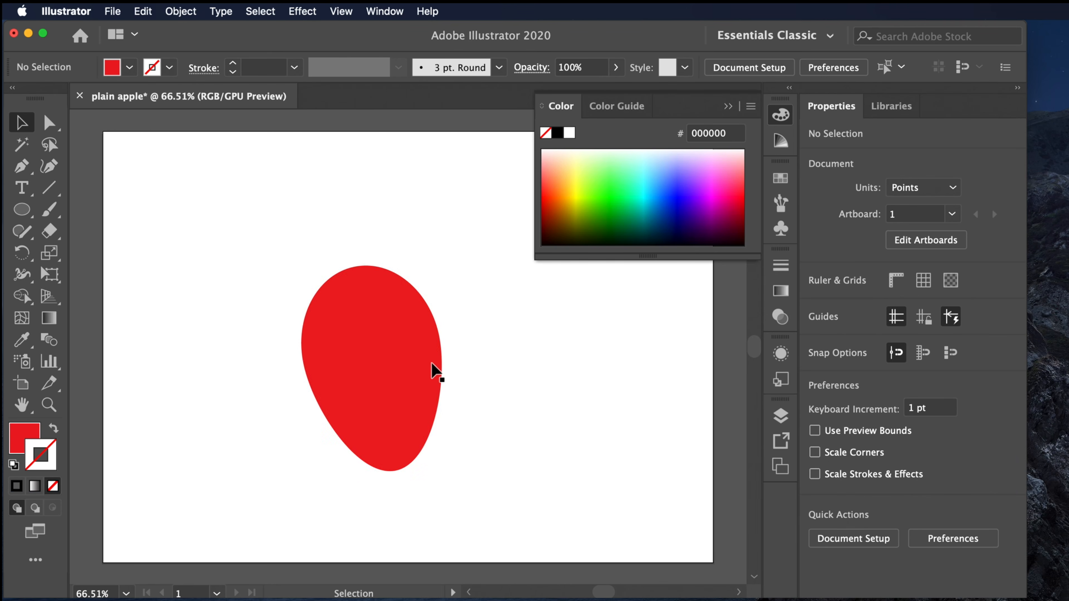
pyautogui.moveTo(391, 337); pyautogui.dragTo(349, 333)
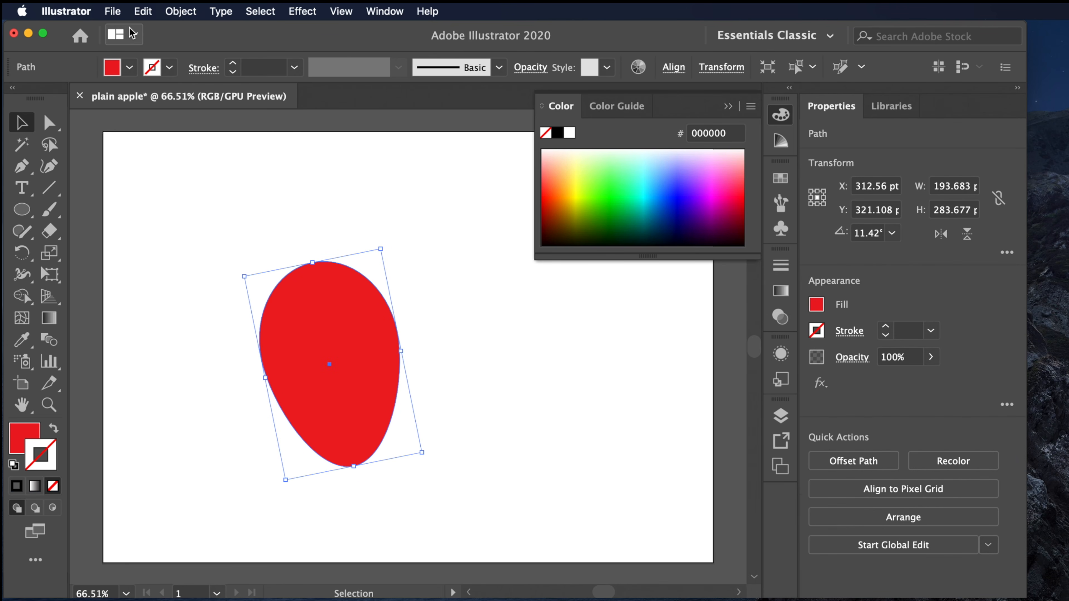
# - Make a reflected copy of the shape across the vertical axis and place it to the right of the original, partly overlapping it
pyautogui.click(181, 12)
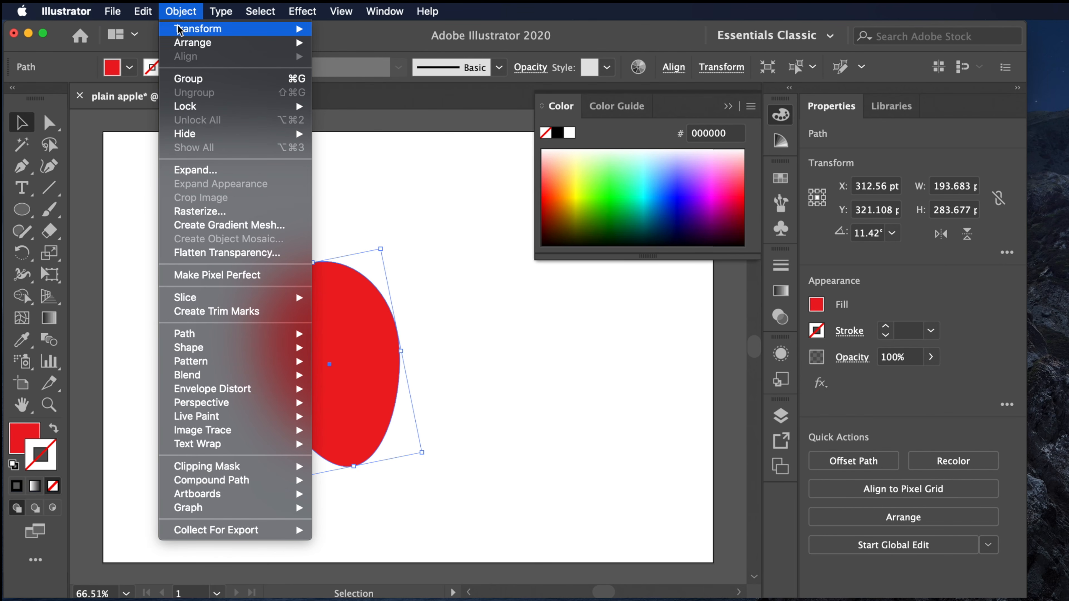
pyautogui.moveTo(182, 29)
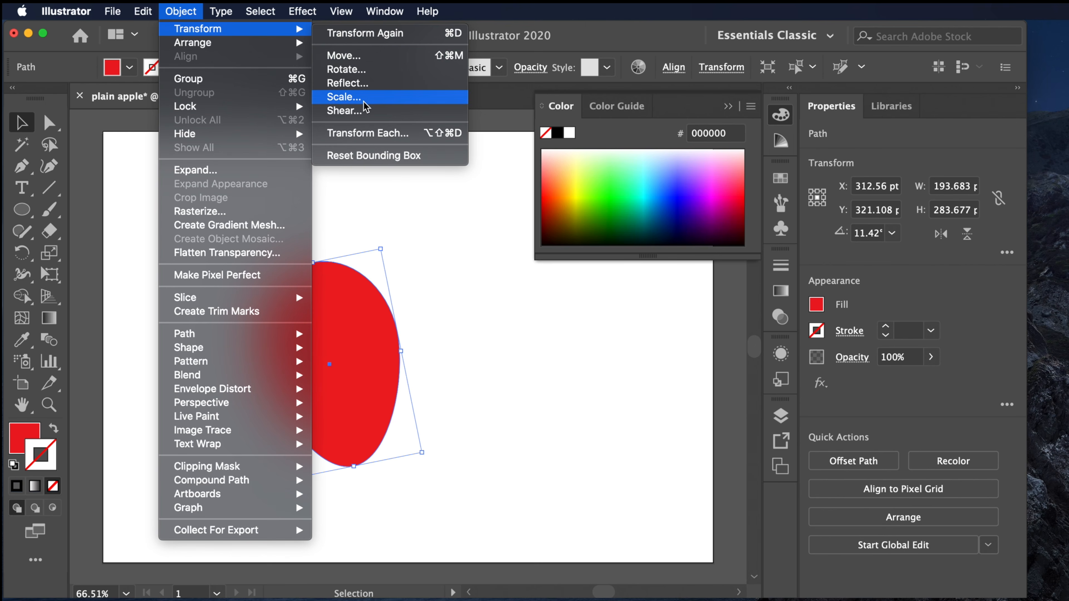
pyautogui.click(417, 85)
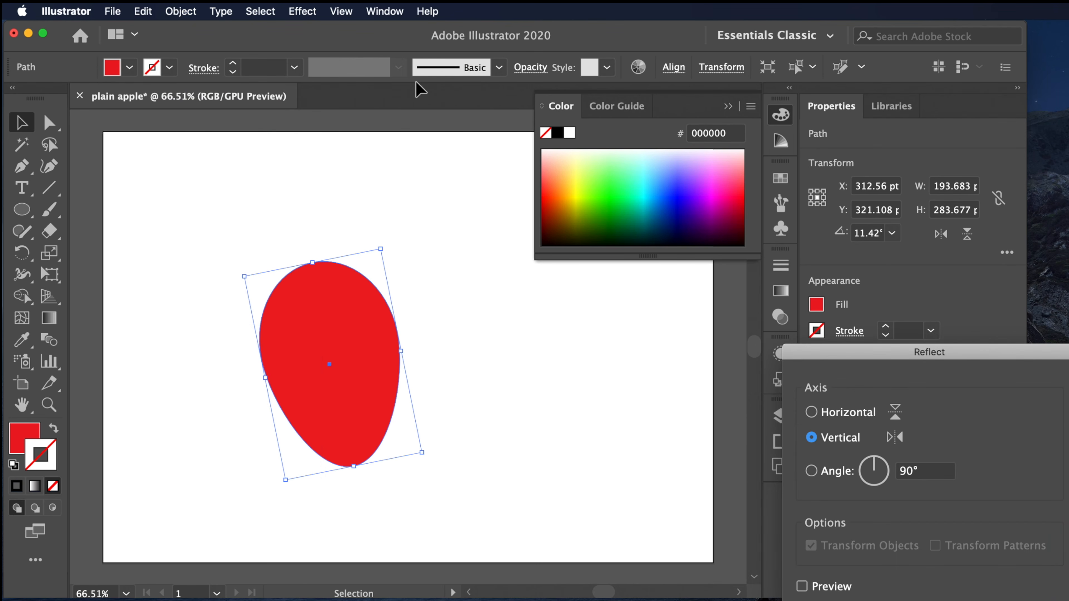
pyautogui.moveTo(858, 352); pyautogui.dragTo(574, 265)
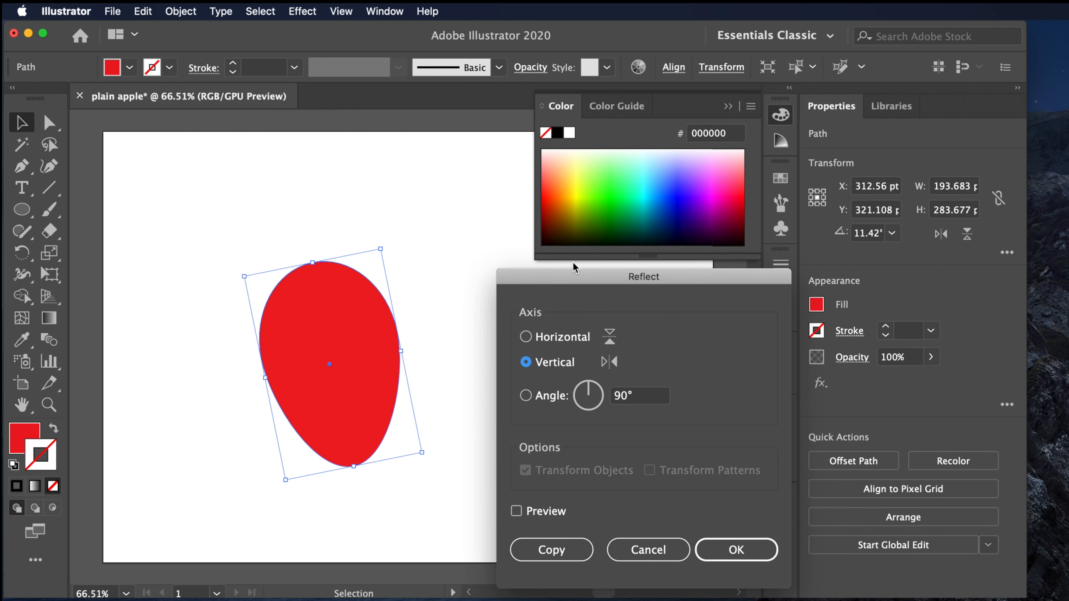
pyautogui.click(517, 512)
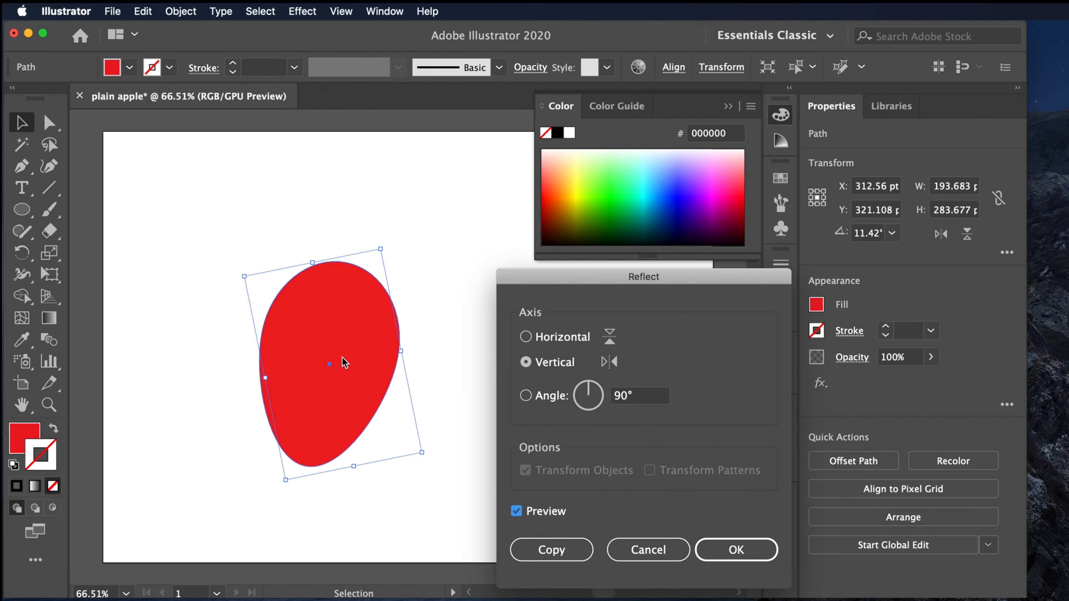
pyautogui.click(551, 552)
pyautogui.click(553, 552)
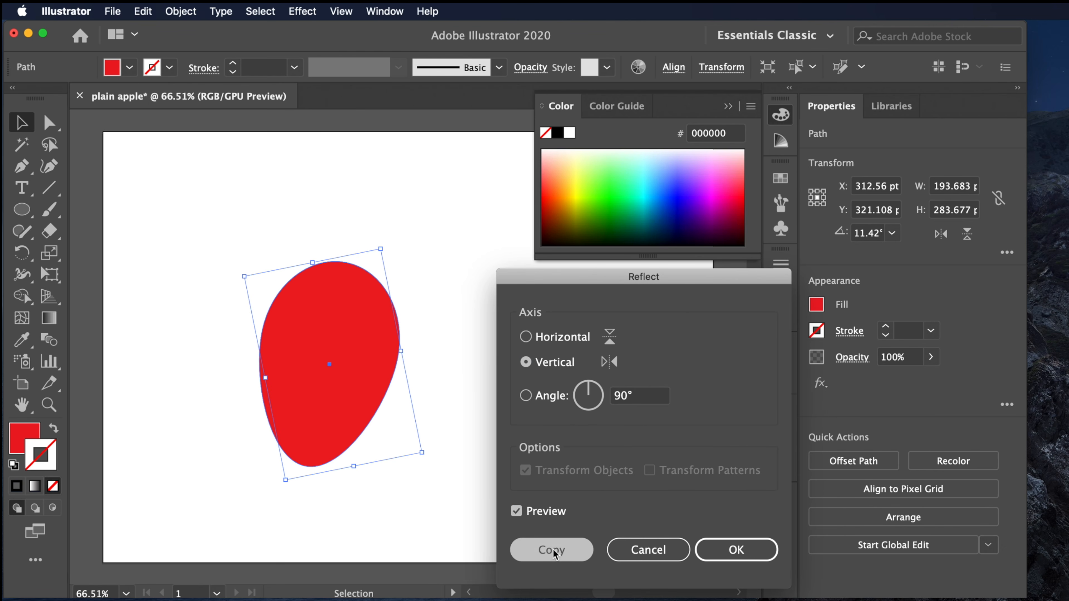
pyautogui.moveTo(354, 297); pyautogui.dragTo(434, 333)
pyautogui.click(568, 335)
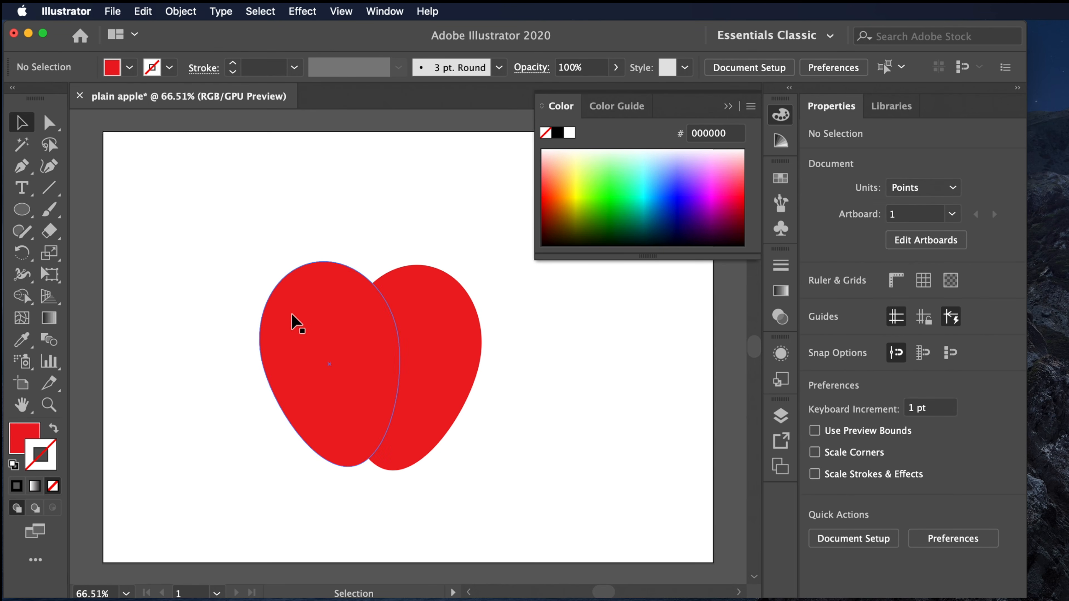
# - Merge the two overlapping halves into one shape with Pathfinder Unite and shift the merged apple slightly up and to the right
pyautogui.moveTo(207, 233); pyautogui.dragTo(523, 479)
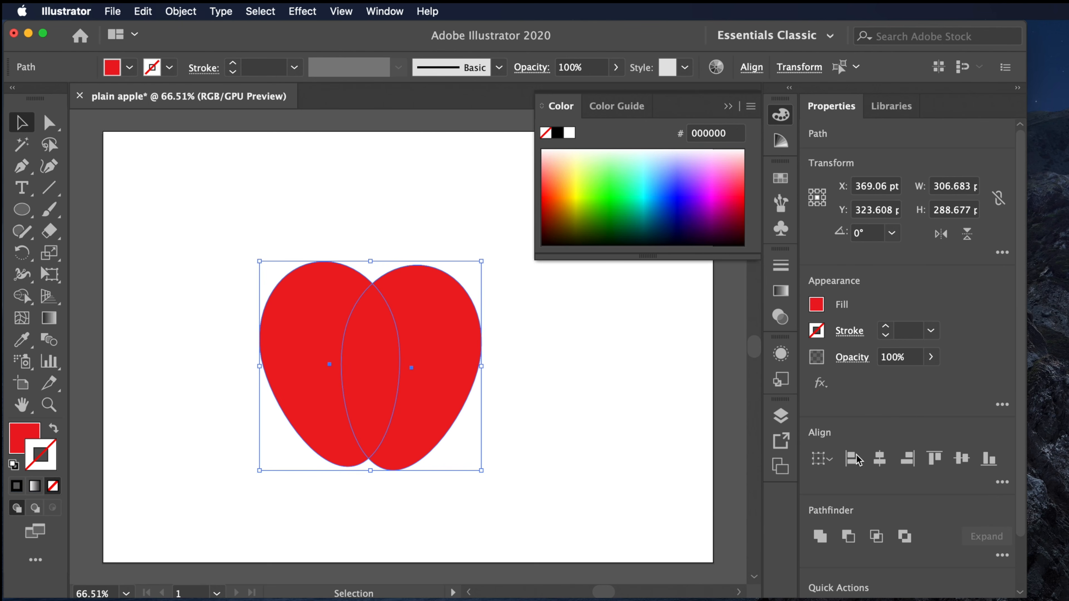
pyautogui.click(1003, 556)
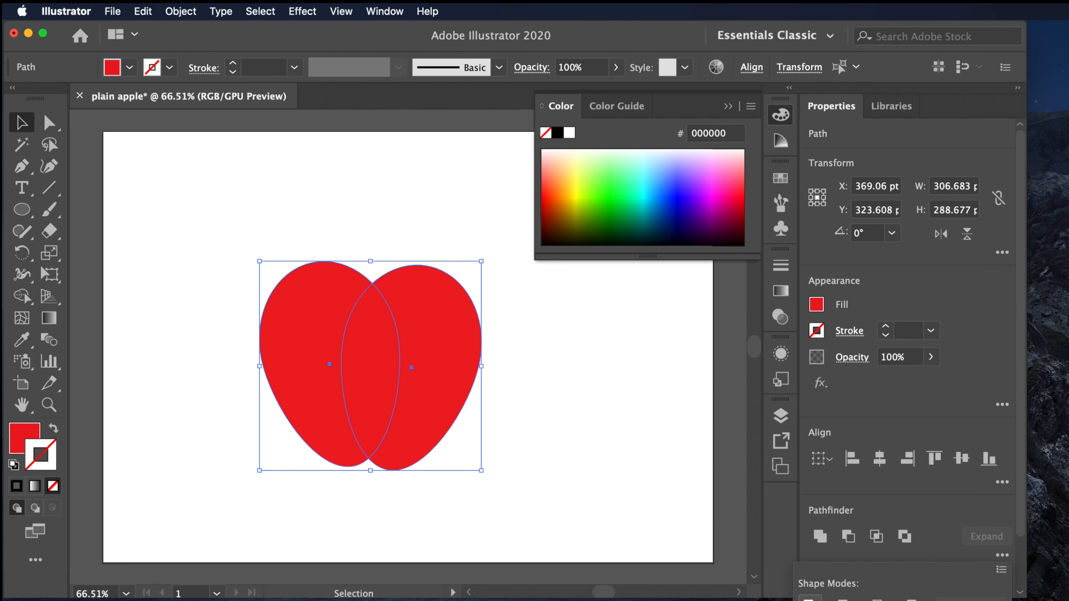
pyautogui.click(809, 598)
pyautogui.press('super+shift+a')
pyautogui.moveTo(290, 354); pyautogui.dragTo(353, 352)
pyautogui.click(520, 339)
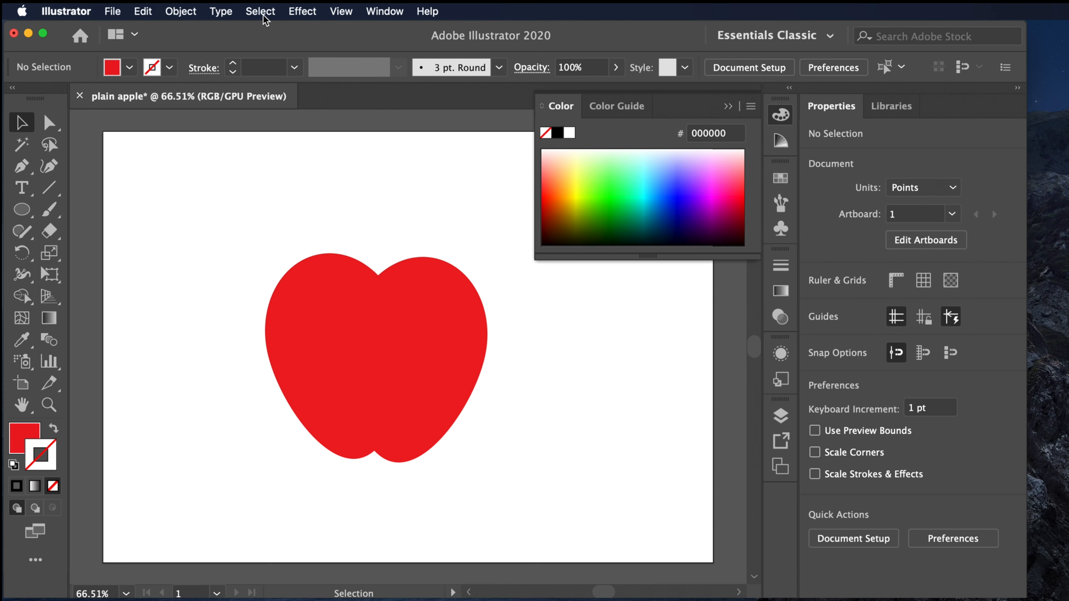
# - Move the apple to about X 354 pt, Y 333 pt and draw an ellipse about 128 by 164 pt to its right
pyautogui.moveTo(348, 296)
pyautogui.mouseDown()
pyautogui.moveTo(331, 312)
pyautogui.moveTo(348, 297)
pyautogui.mouseUp()
pyautogui.click(23, 213)
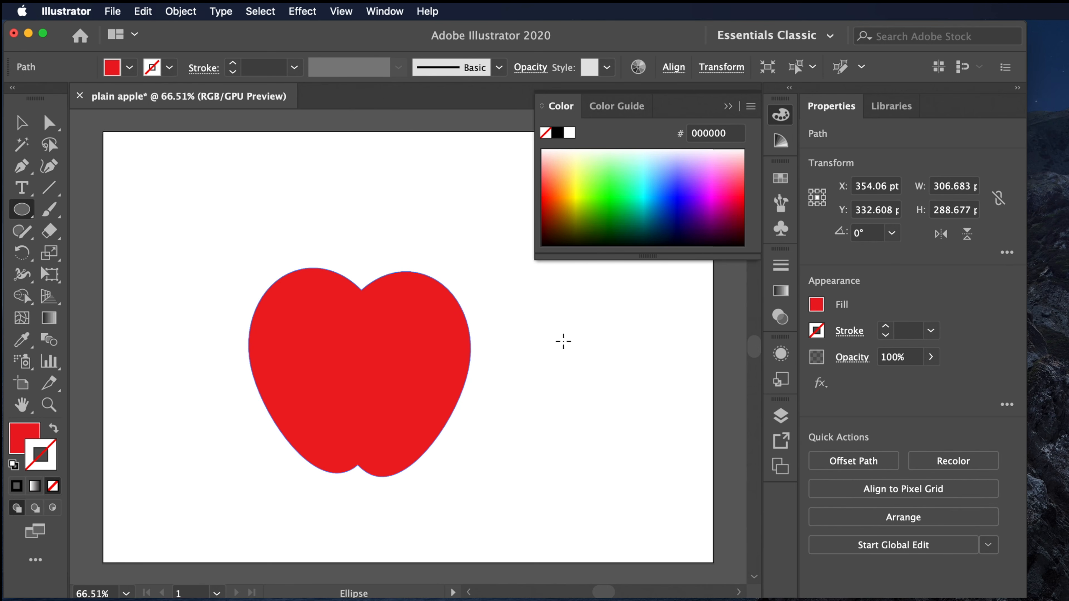
pyautogui.moveTo(563, 341); pyautogui.dragTo(657, 460)
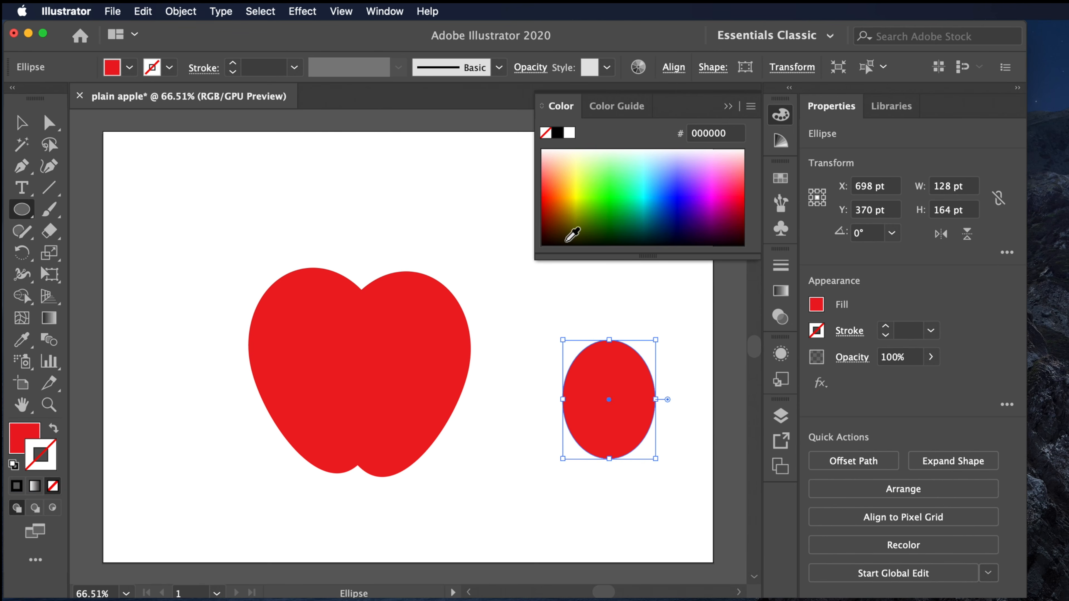
# - Fill the new ellipse with dark green 006837 and leave it without a stroke
pyautogui.click(817, 306)
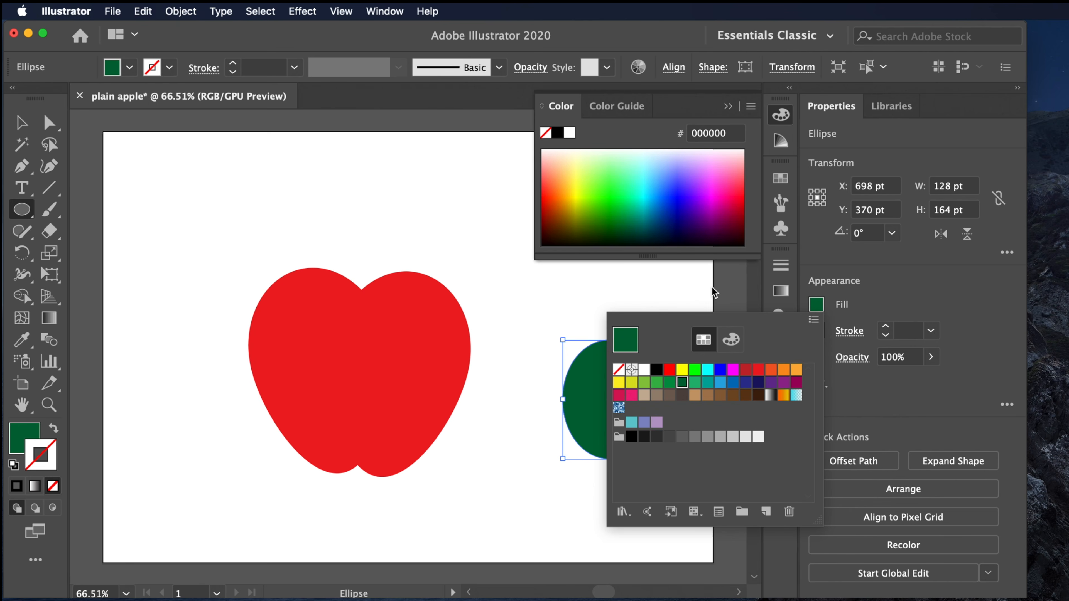
pyautogui.click(818, 307)
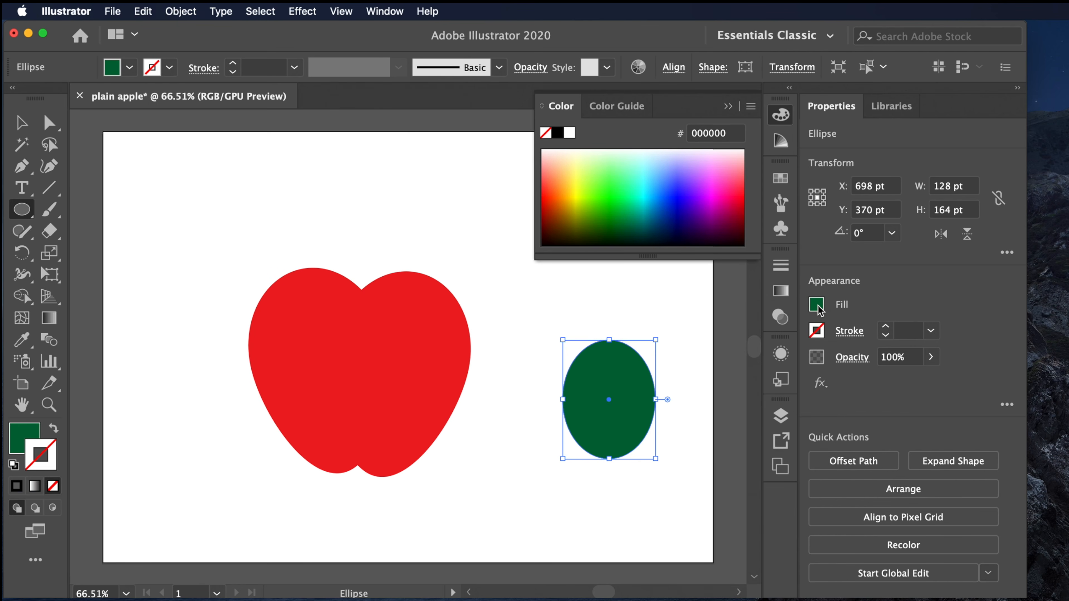
pyautogui.click(816, 331)
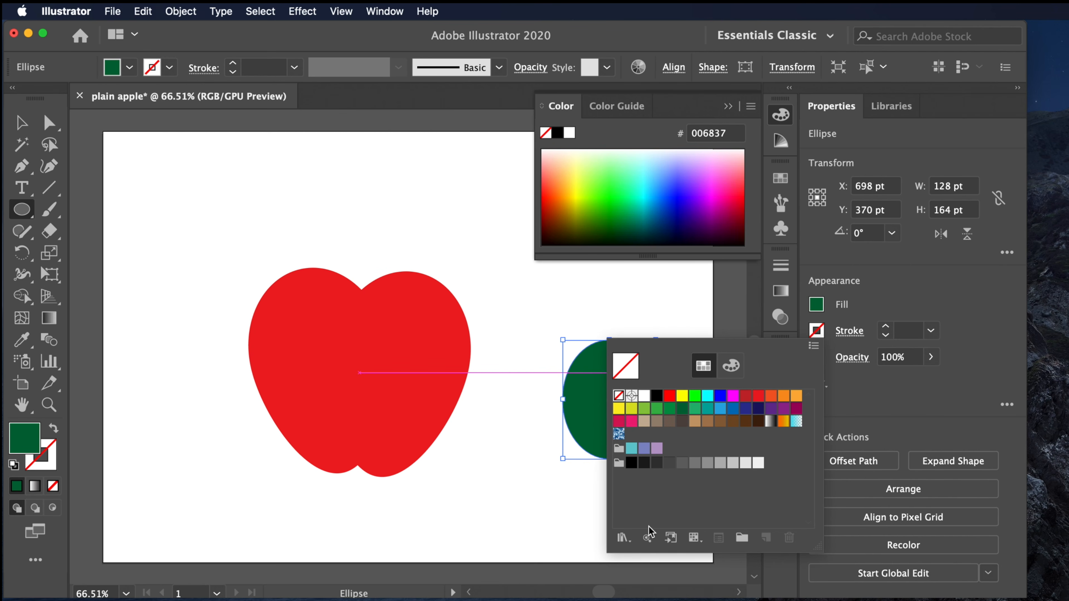
pyautogui.click(44, 468)
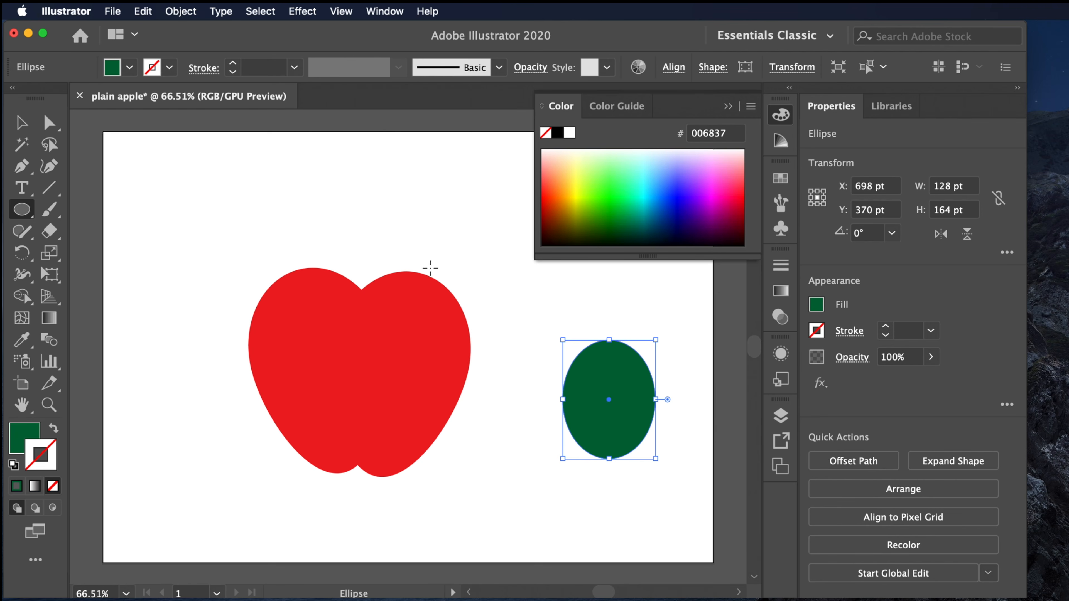
# - Convert the green ellipse's top and bottom anchor points to corners to form a pointed leaf
pyautogui.click(21, 123)
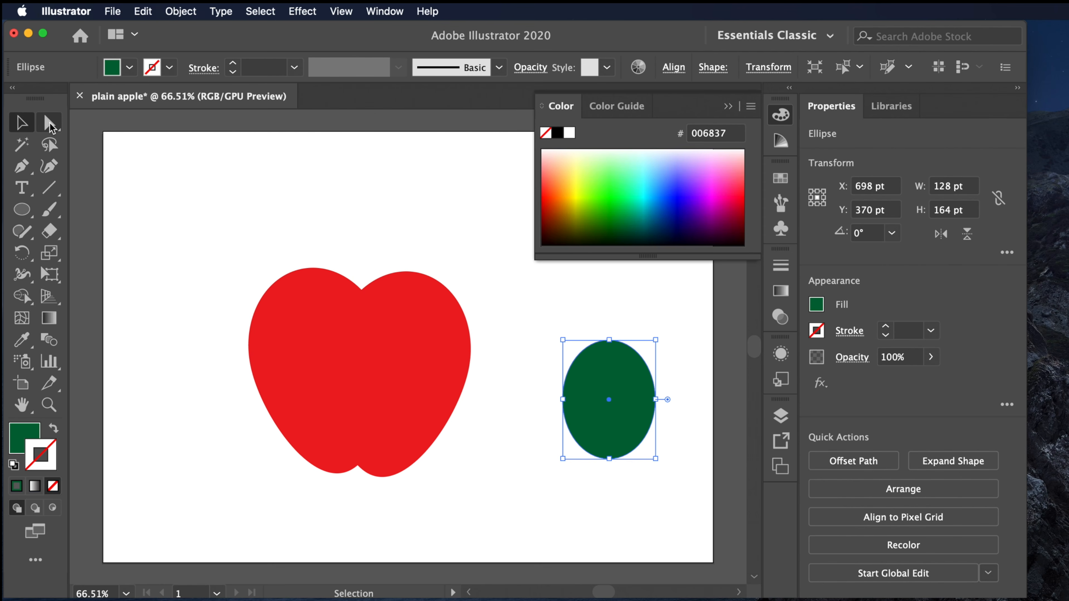
pyautogui.click(49, 124)
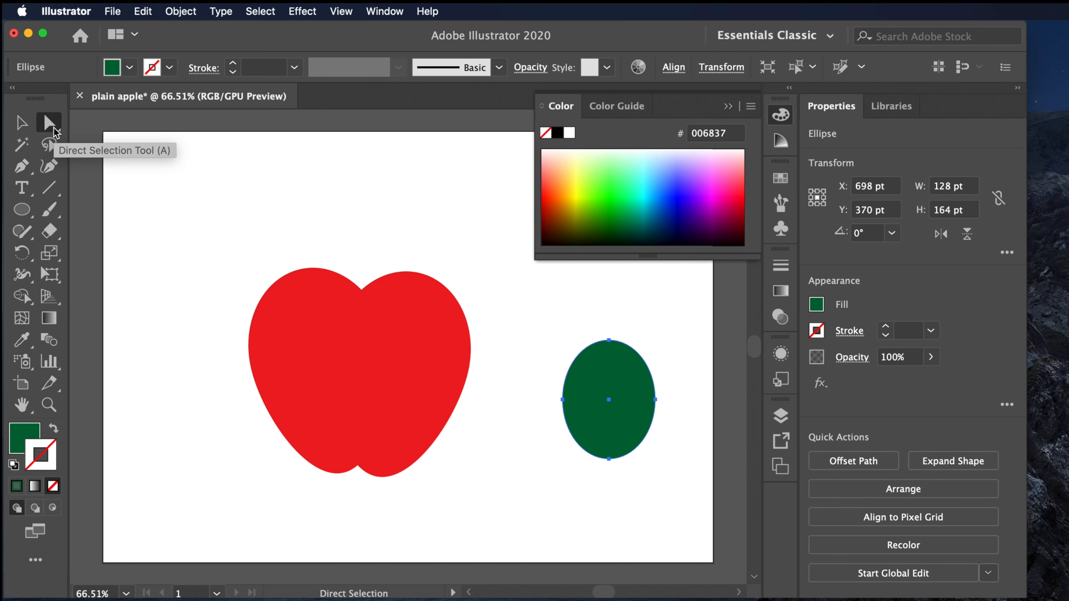
pyautogui.click(610, 340)
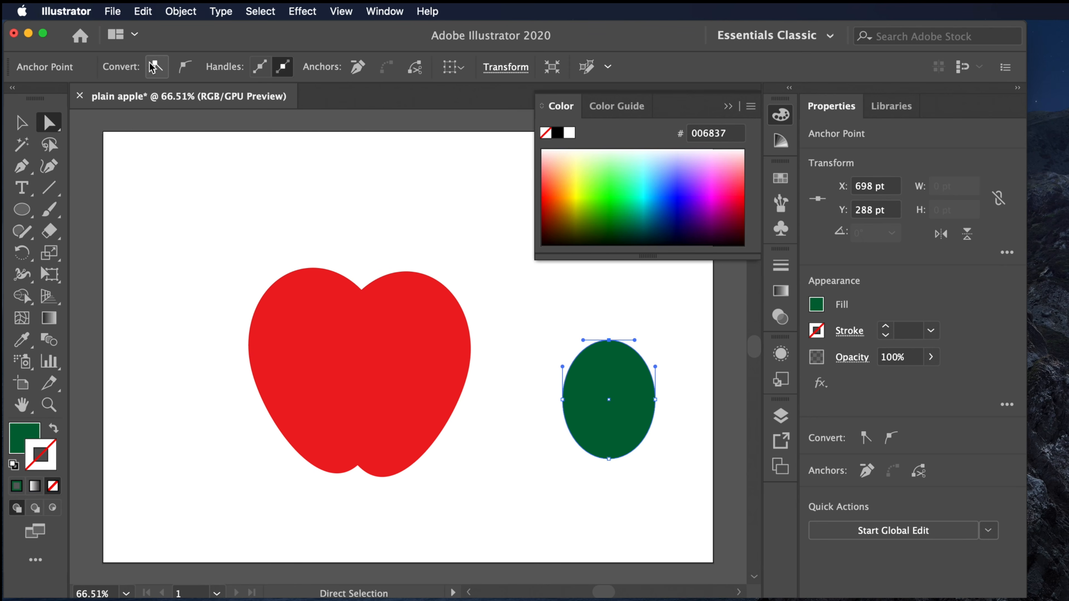
pyautogui.click(158, 74)
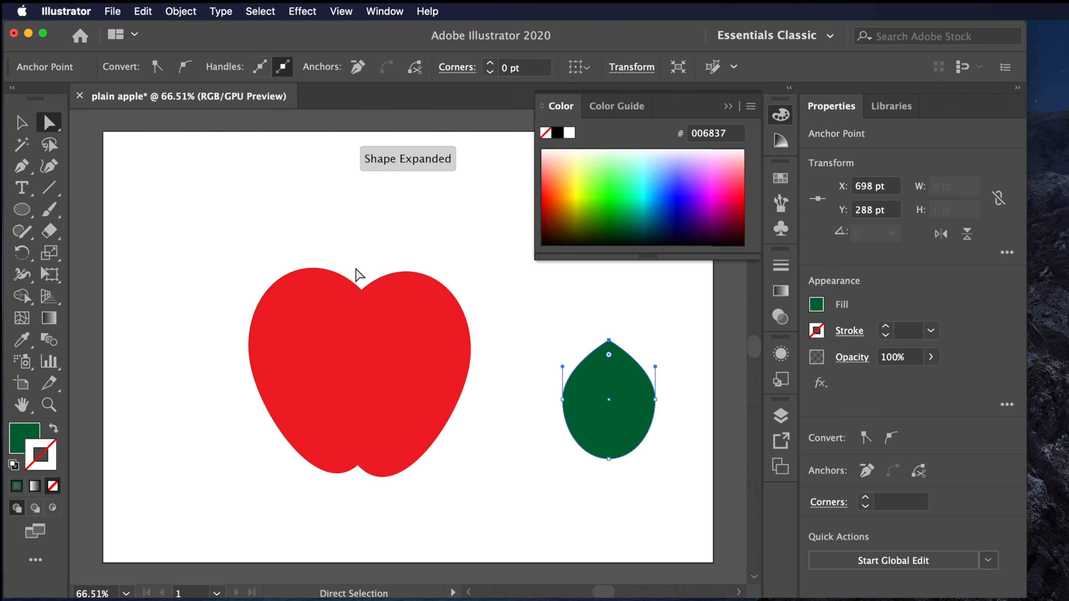
pyautogui.click(610, 460)
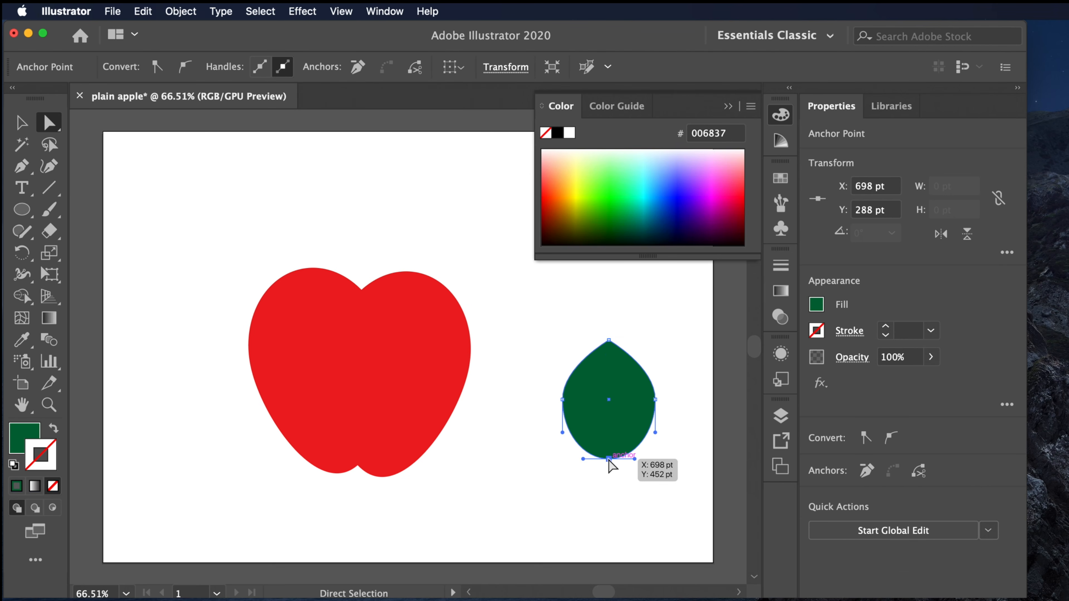
pyautogui.click(161, 73)
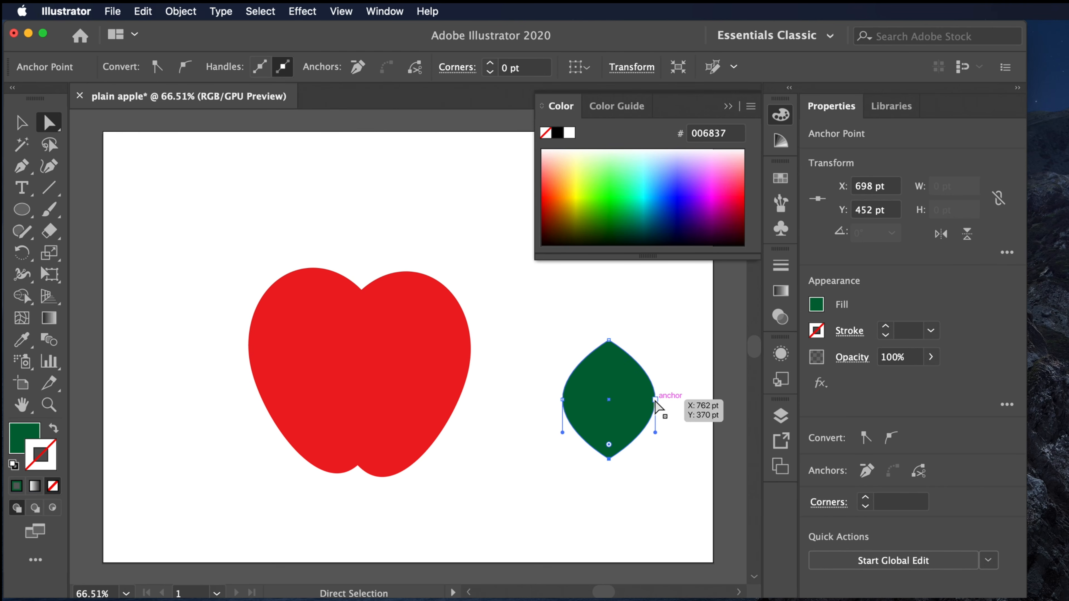
# - Shrink the leaf to about 70 pt wide and 132 pt high
pyautogui.click(22, 122)
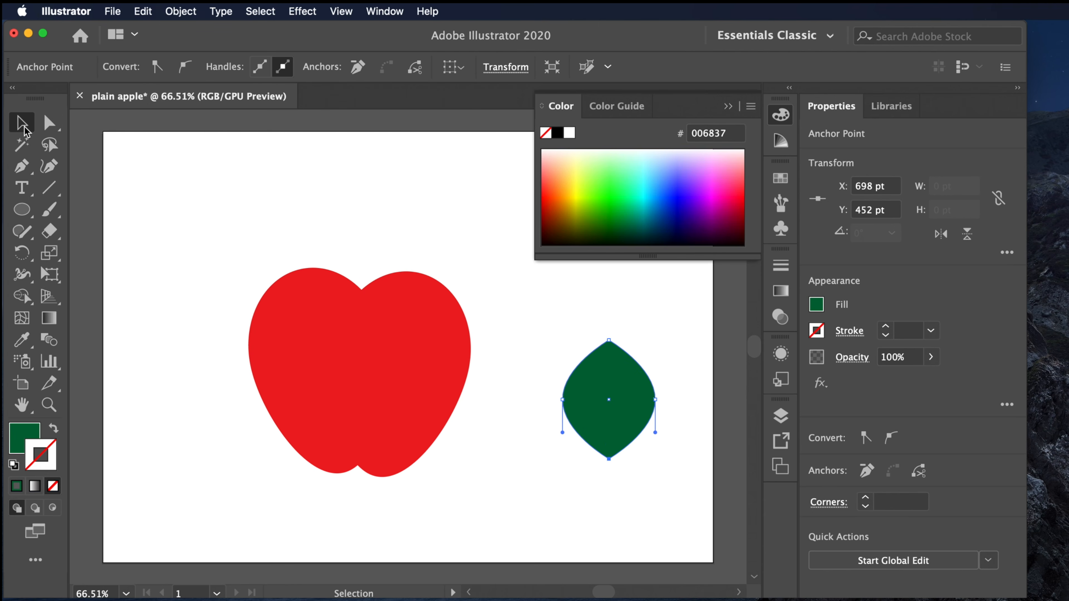
pyautogui.moveTo(606, 417); pyautogui.dragTo(530, 402)
pyautogui.moveTo(552, 459); pyautogui.dragTo(553, 436)
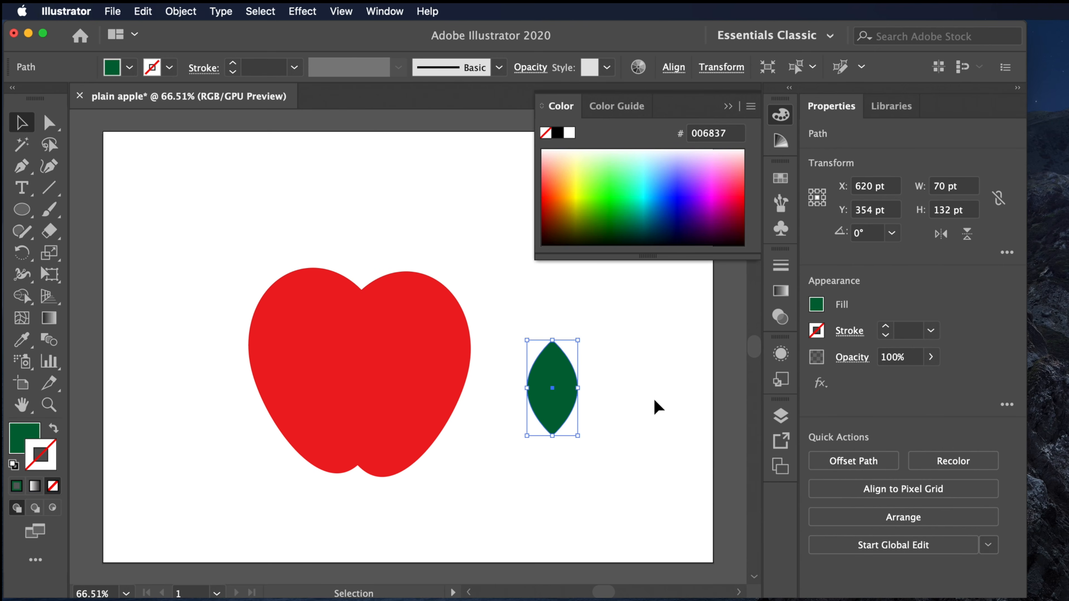
# - Rotate the leaf about 45° clockwise and place it at about X 408 pt, Y 166 pt, its lower tip in the apple's top notch
pyautogui.moveTo(552, 340); pyautogui.dragTo(631, 352)
pyautogui.moveTo(561, 372); pyautogui.dragTo(412, 241)
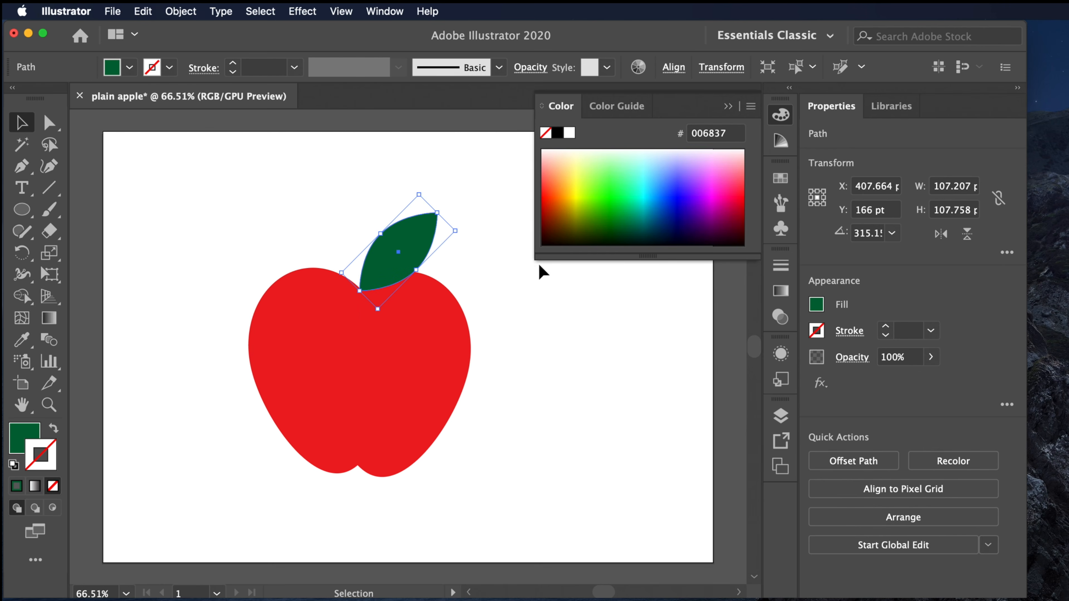
pyautogui.click(525, 310)
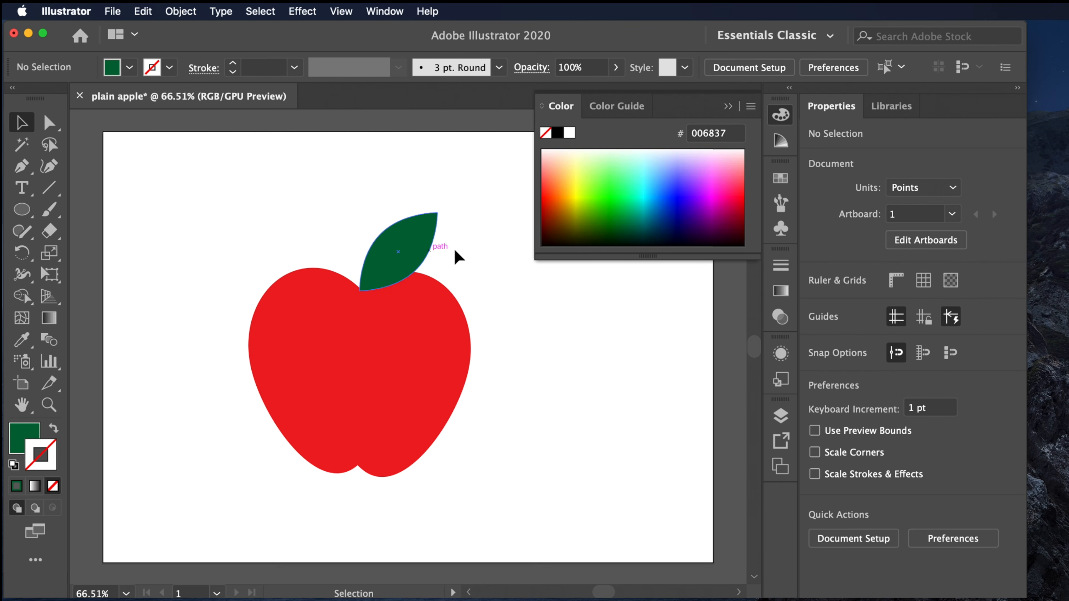
# - Send the leaf to the back so it sits behind the apple
pyautogui.click(418, 238)
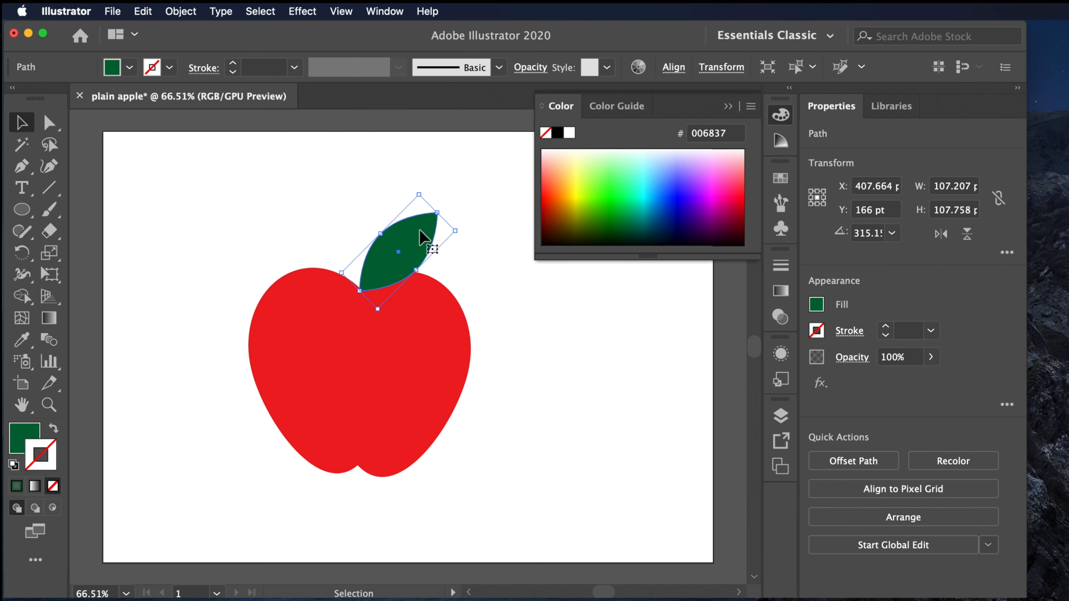
pyautogui.rightClick(420, 230)
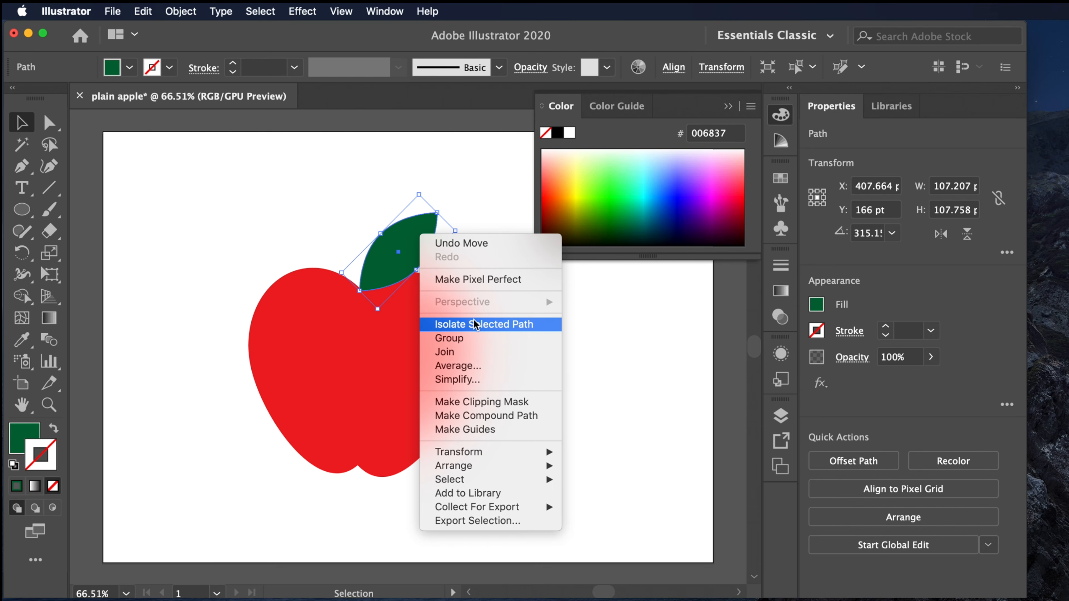
pyautogui.moveTo(483, 454)
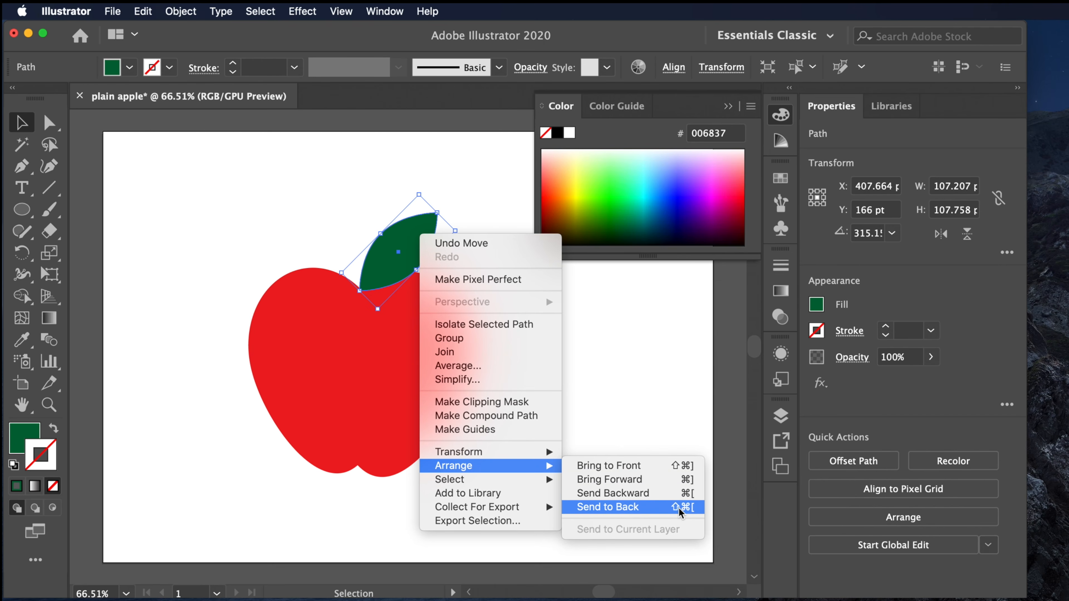
pyautogui.click(655, 515)
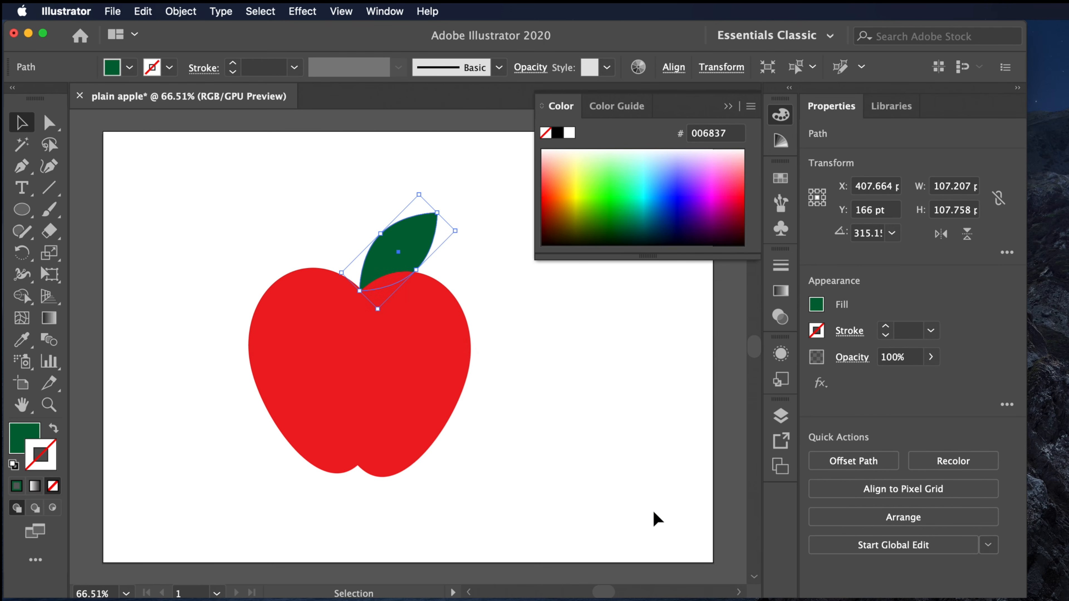
pyautogui.click(583, 311)
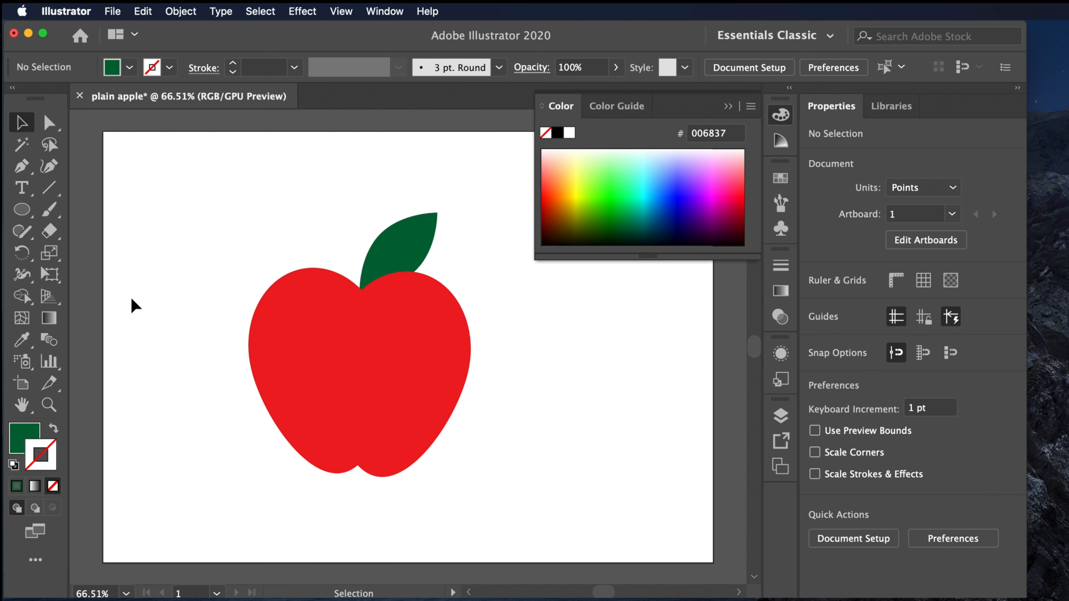
# - Draw an open three-point arc about 98 by 74 pt above and left of the apple with the Curvature tool
pyautogui.click(21, 209)
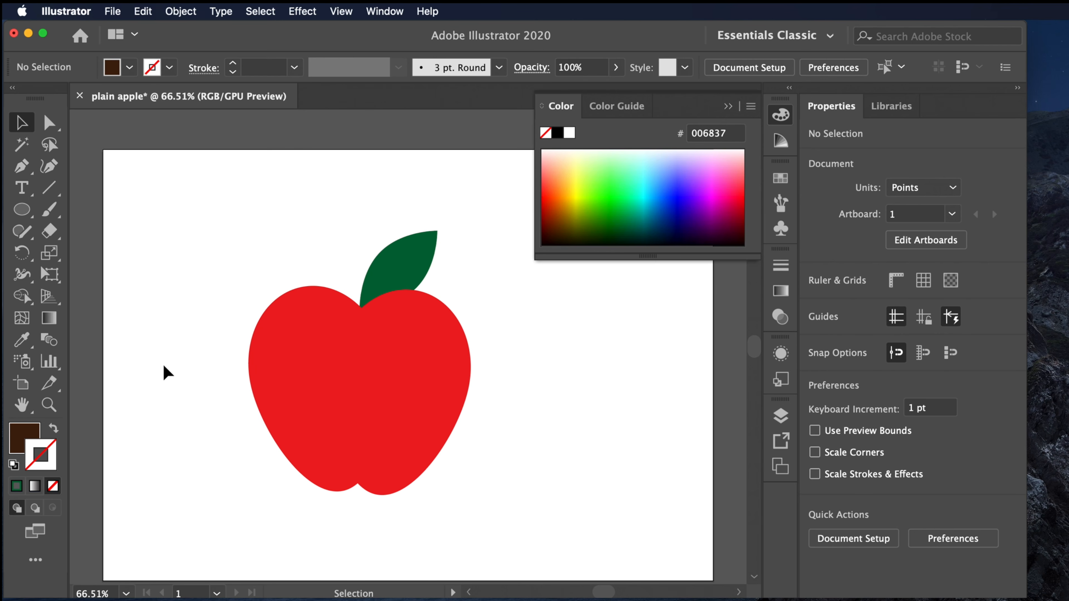
pyautogui.click(49, 168)
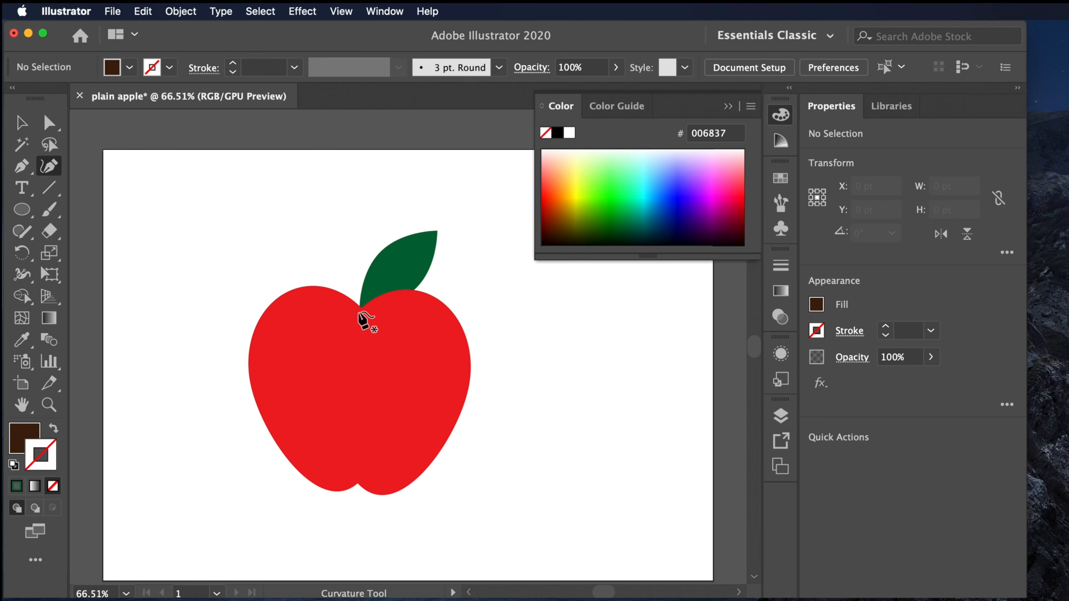
pyautogui.click(360, 312)
pyautogui.click(260, 260)
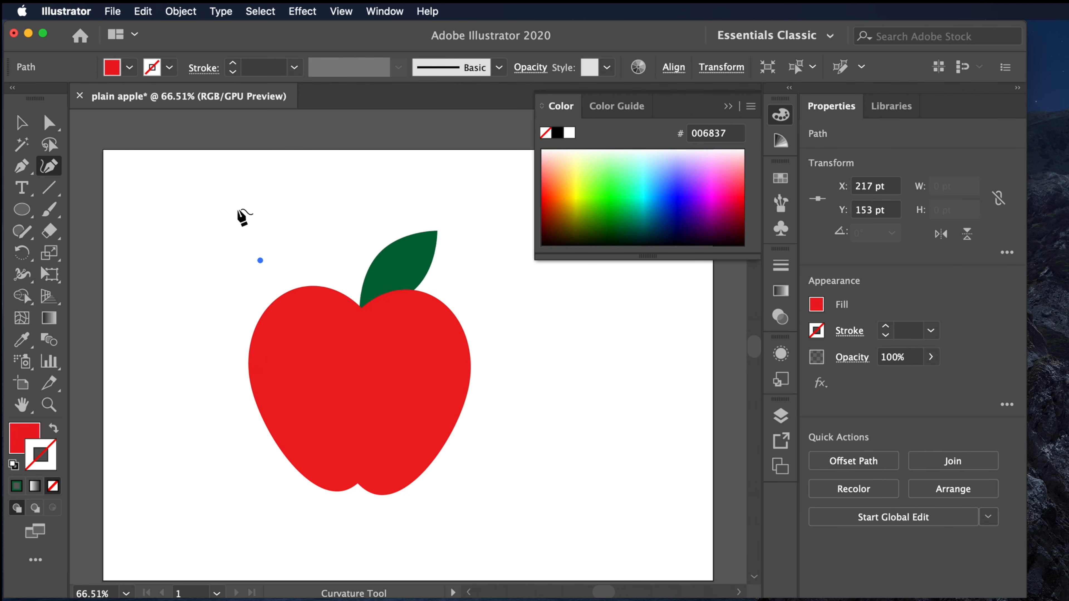
pyautogui.click(237, 208)
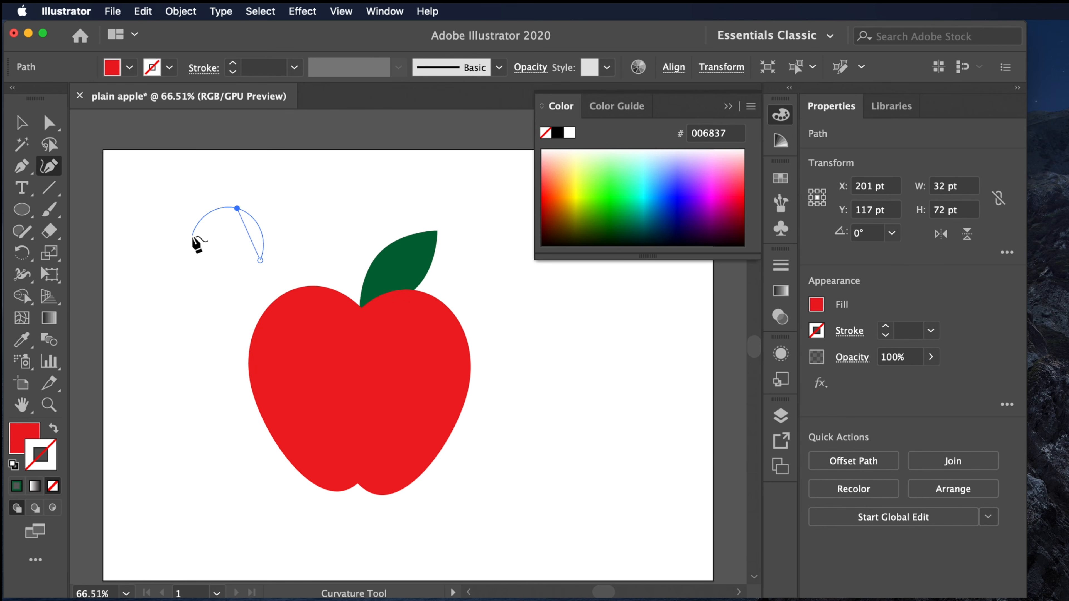
pyautogui.click(192, 227)
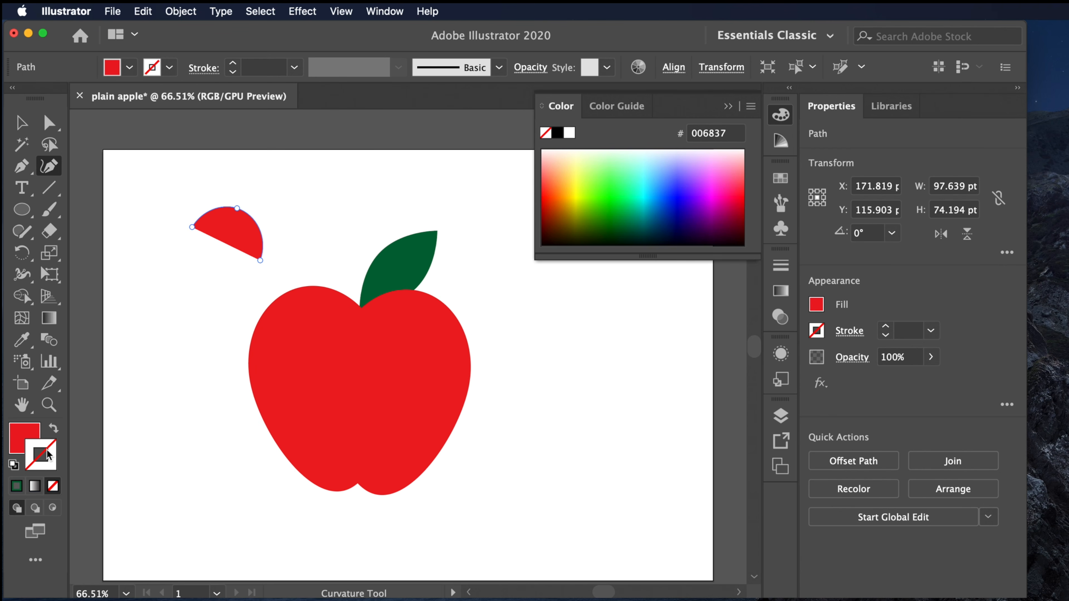
# - Remove the red fill from the arc by setting its fill to None
pyautogui.click(33, 441)
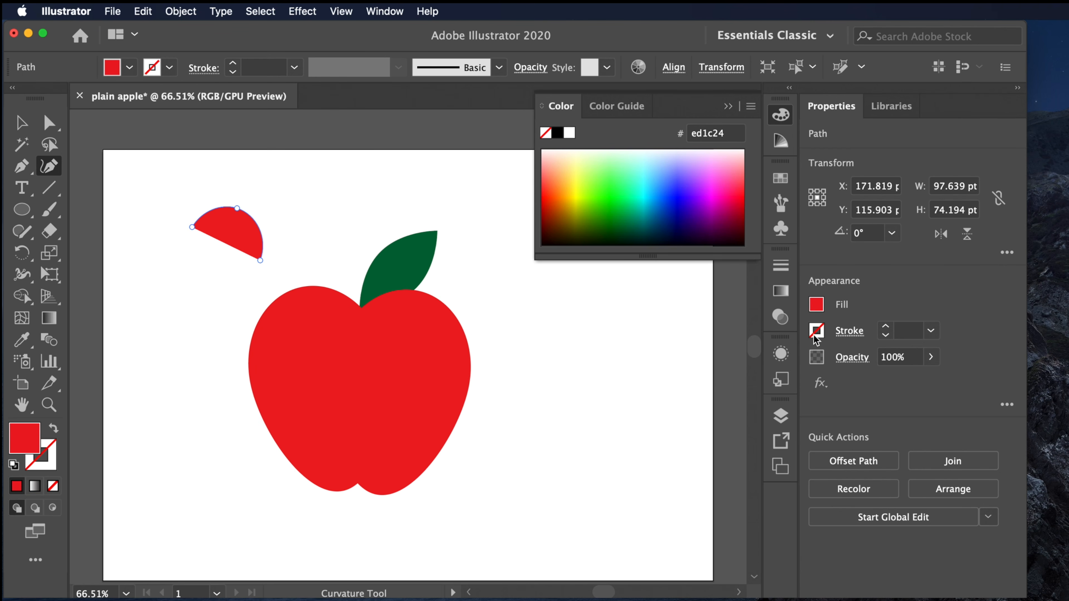
pyautogui.click(820, 309)
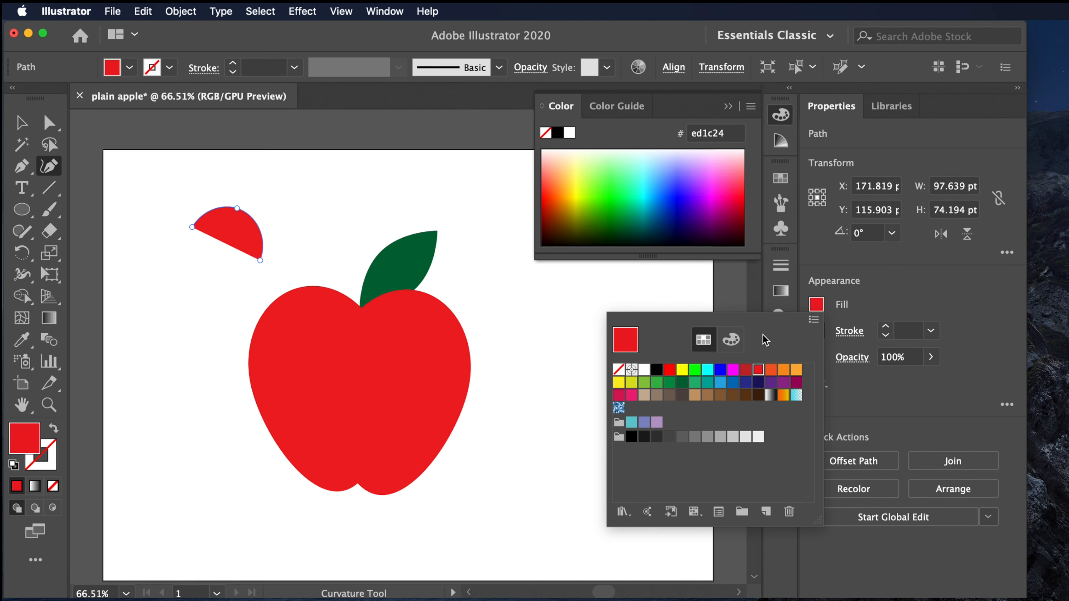
pyautogui.click(618, 370)
pyautogui.click(46, 457)
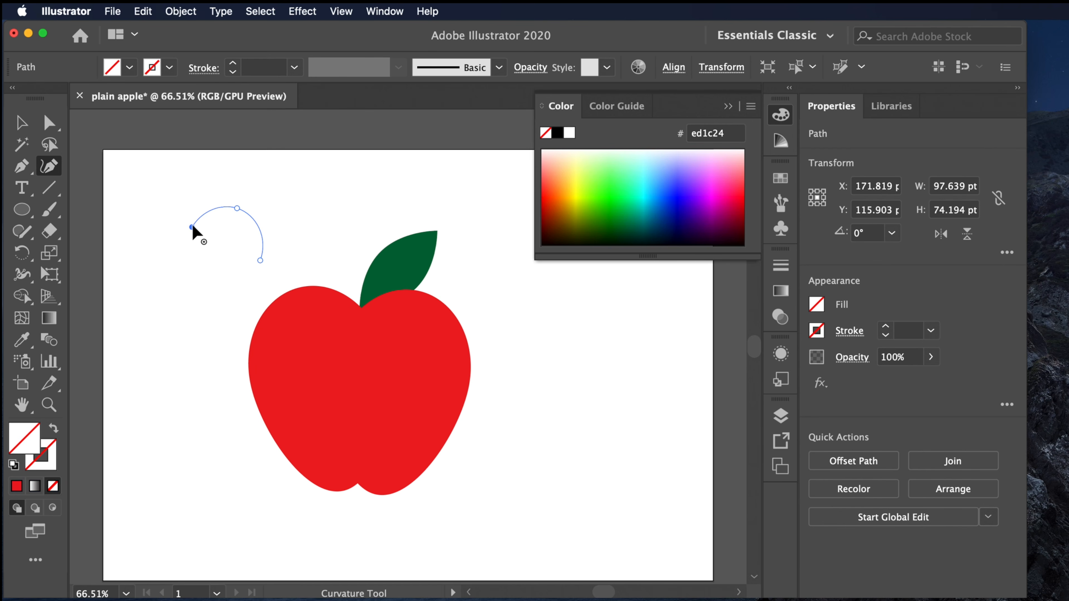
# - Give the arc a dark brown stroke
pyautogui.click(22, 122)
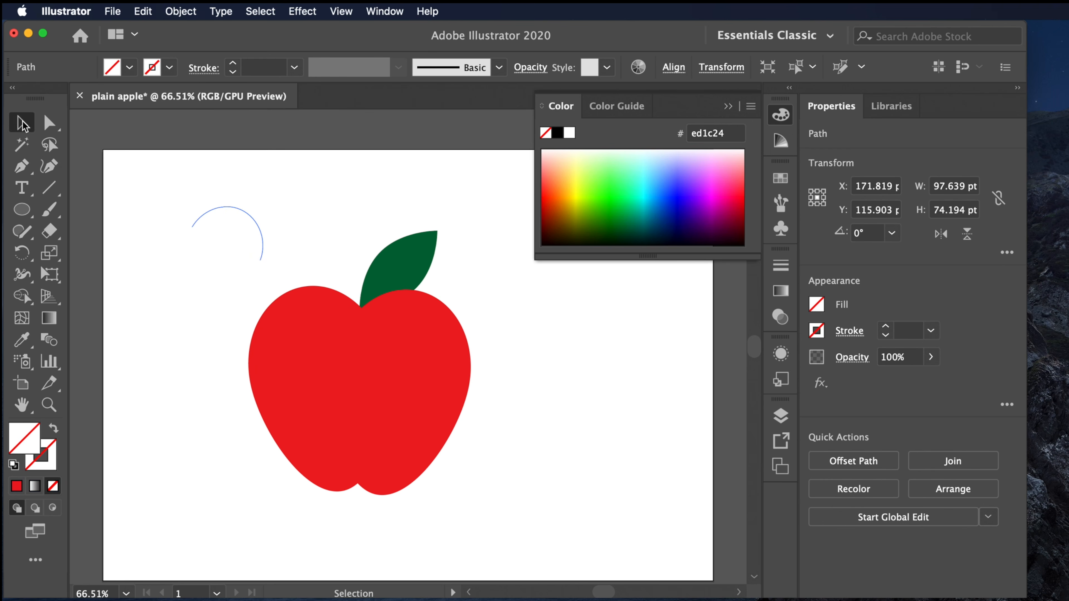
pyautogui.click(169, 67)
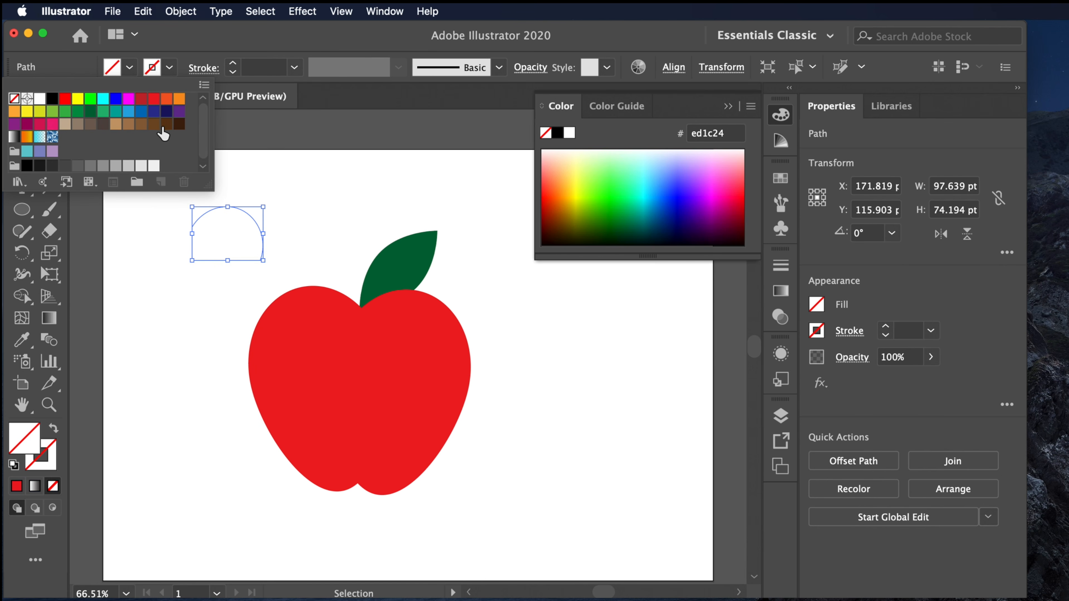
pyautogui.click(166, 124)
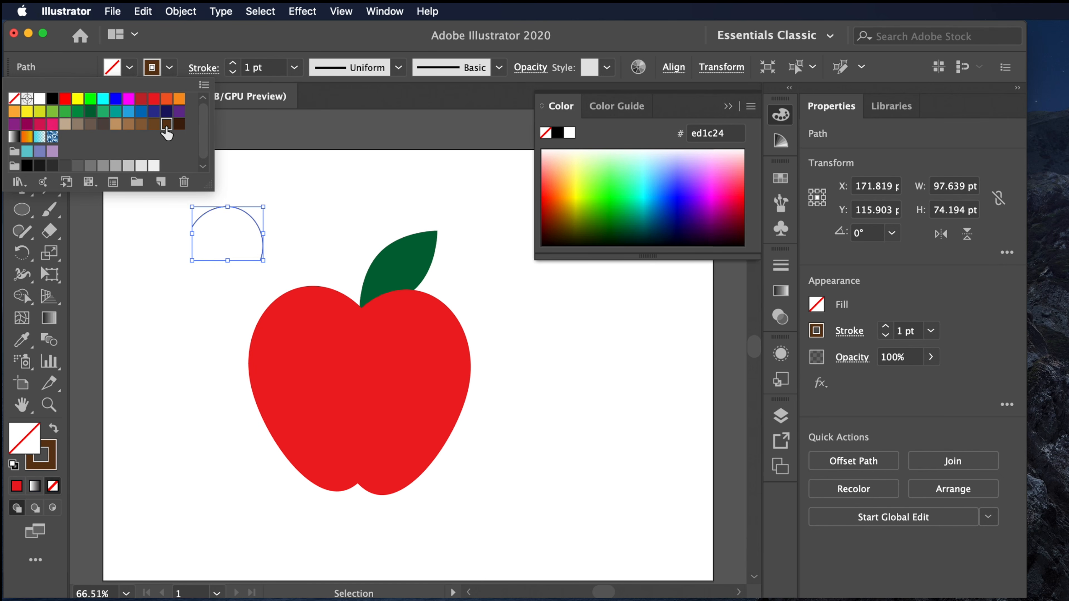
# - Try a 5 pt stroke weight on the brown arc and increase it to 10 pt
pyautogui.click(295, 69)
pyautogui.click(294, 68)
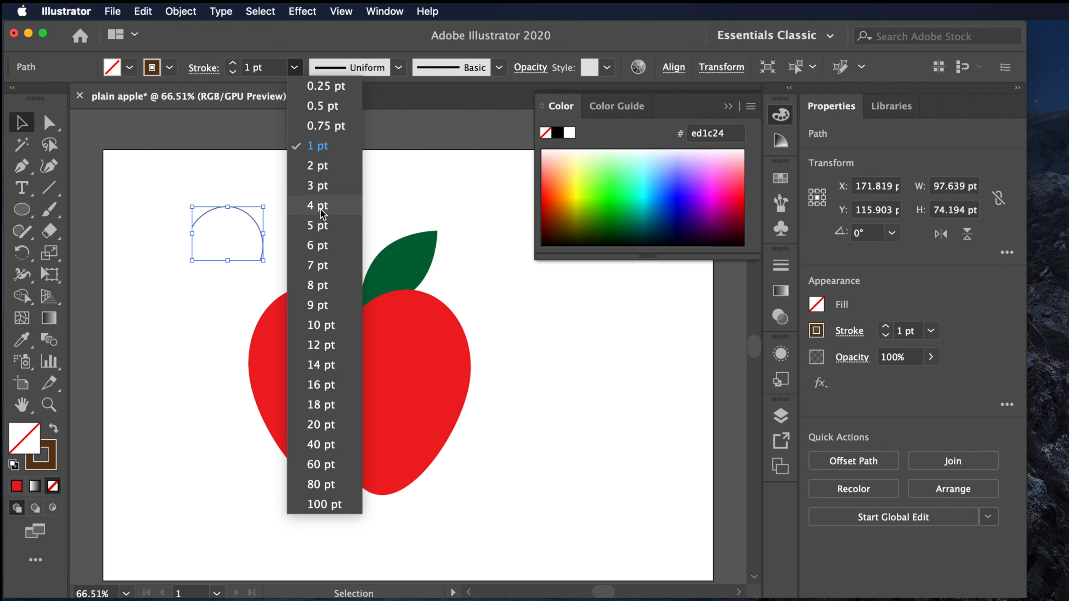
pyautogui.click(321, 227)
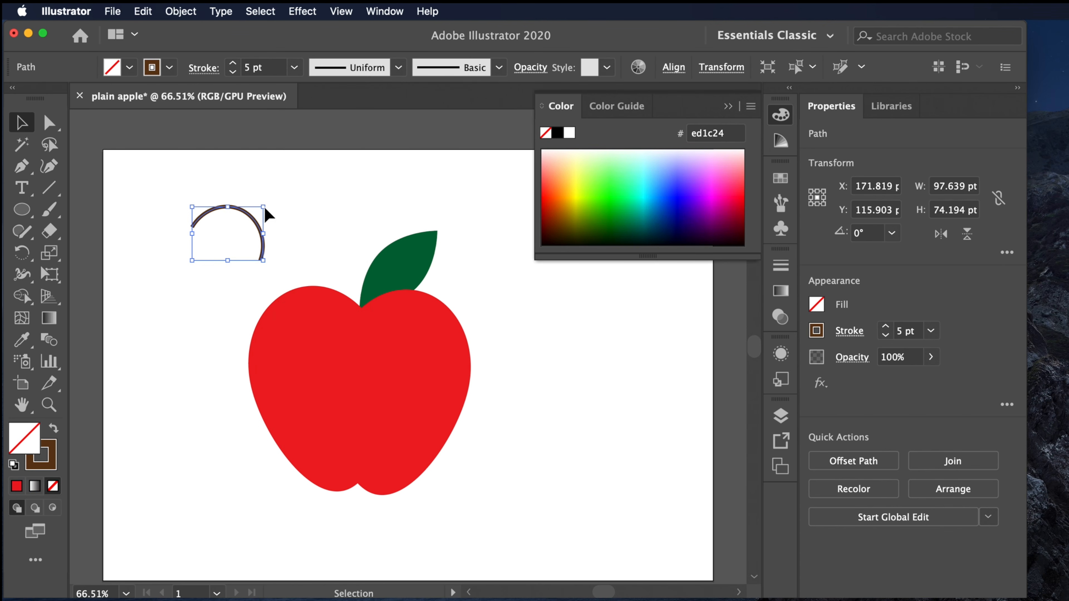
pyautogui.click(294, 67)
pyautogui.click(333, 336)
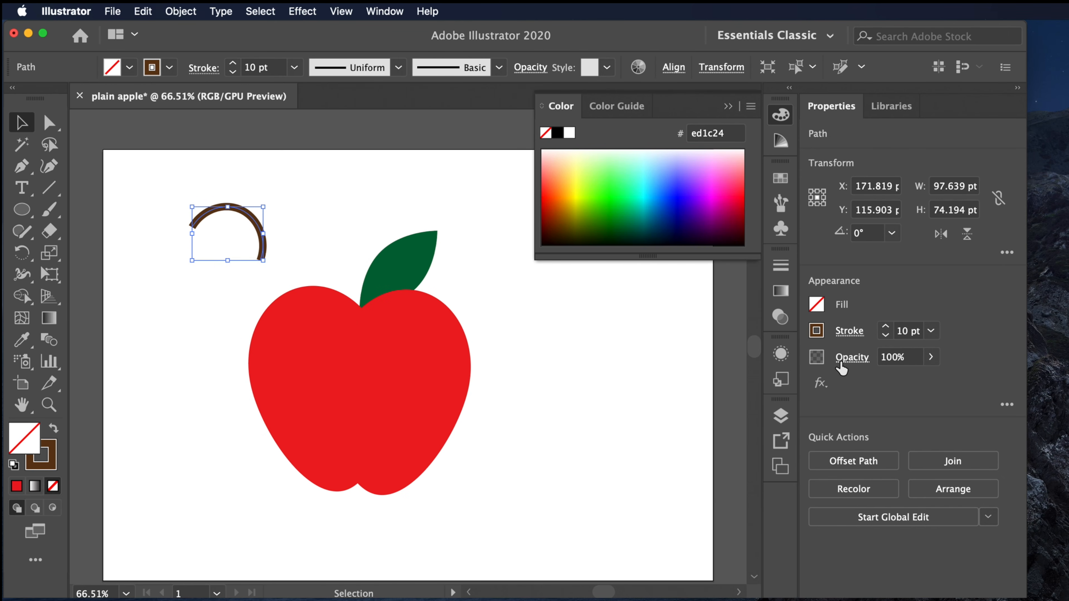
# - Give the brown arc's stroke round caps
pyautogui.click(850, 331)
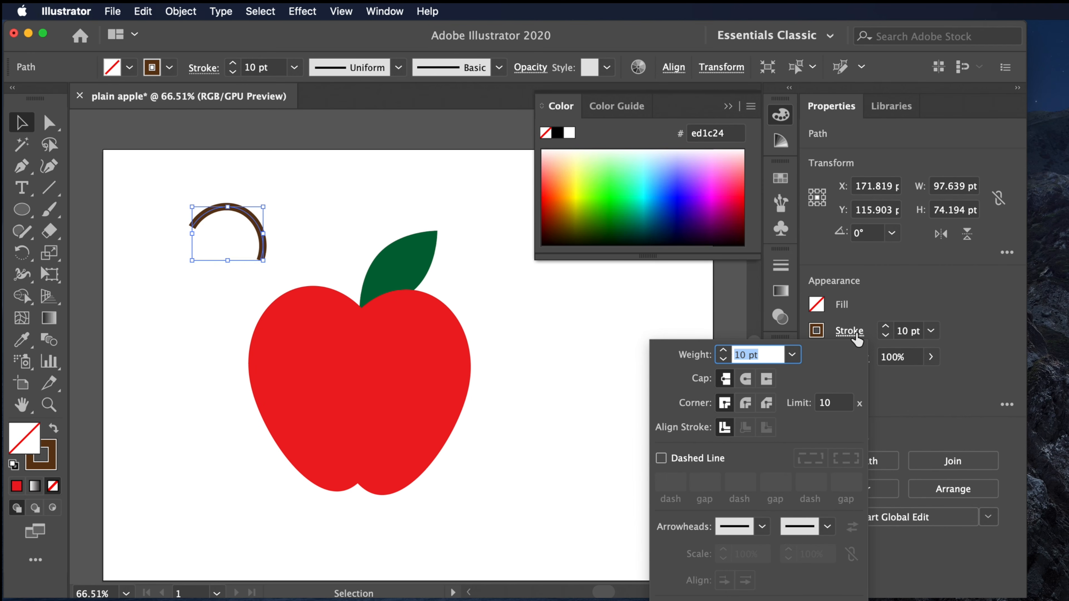
pyautogui.click(746, 380)
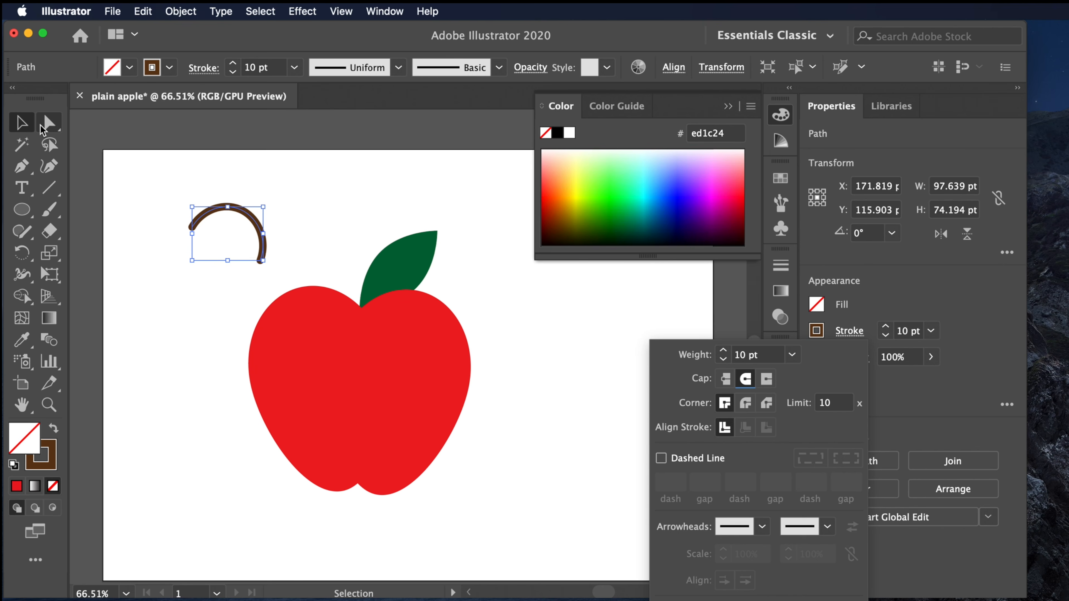
pyautogui.click(24, 126)
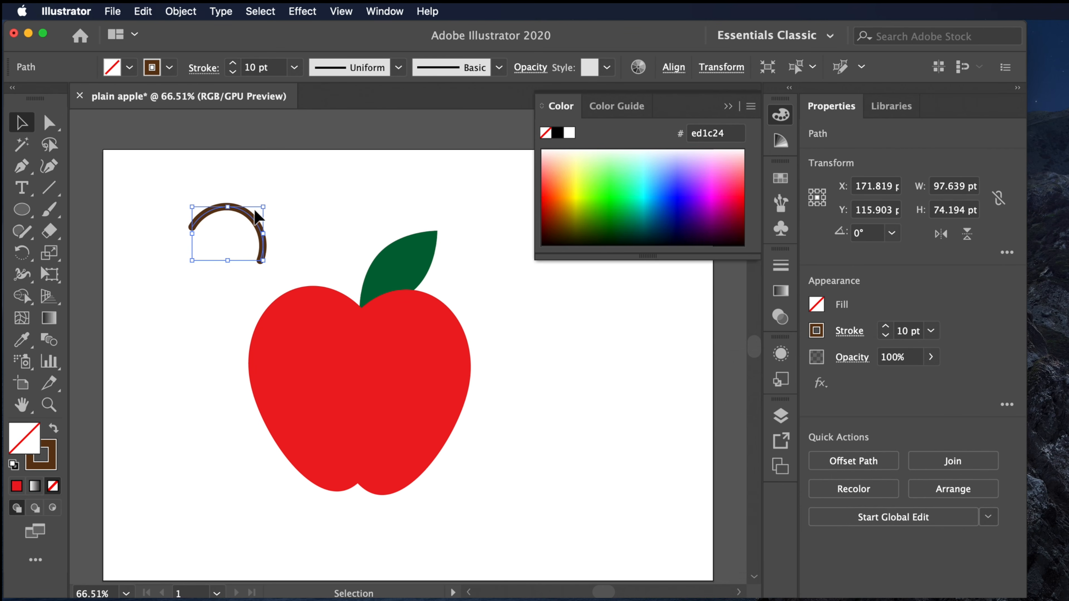
# - Move the brown arc to the notch at the apple's top and rotate it about 90° clockwise to form a stem
pyautogui.moveTo(254, 209); pyautogui.dragTo(350, 278)
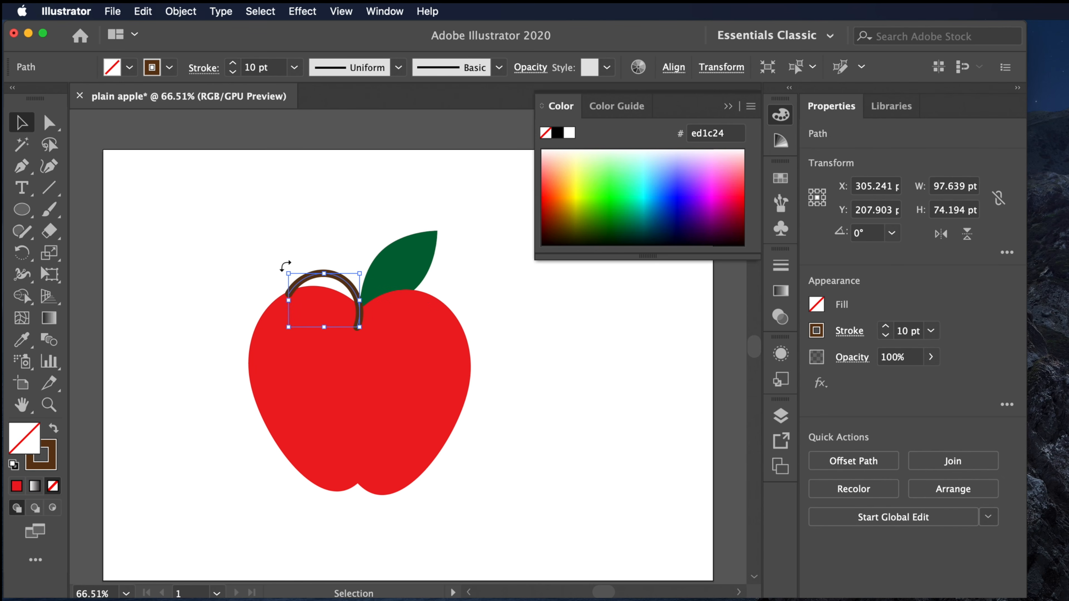
pyautogui.moveTo(285, 267); pyautogui.dragTo(346, 290)
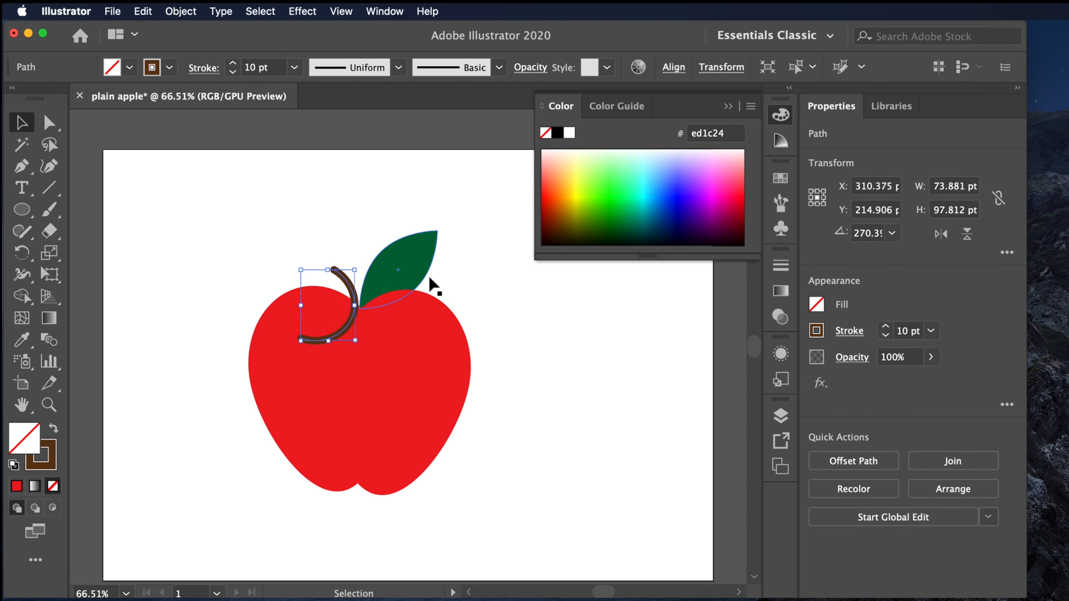
# - Nudge the brown stem 4 pt to the right and 4 pt down into the apple's notch
pyautogui.press('Right')
pyautogui.press('Right')
pyautogui.press('Right')
pyautogui.press('Right')
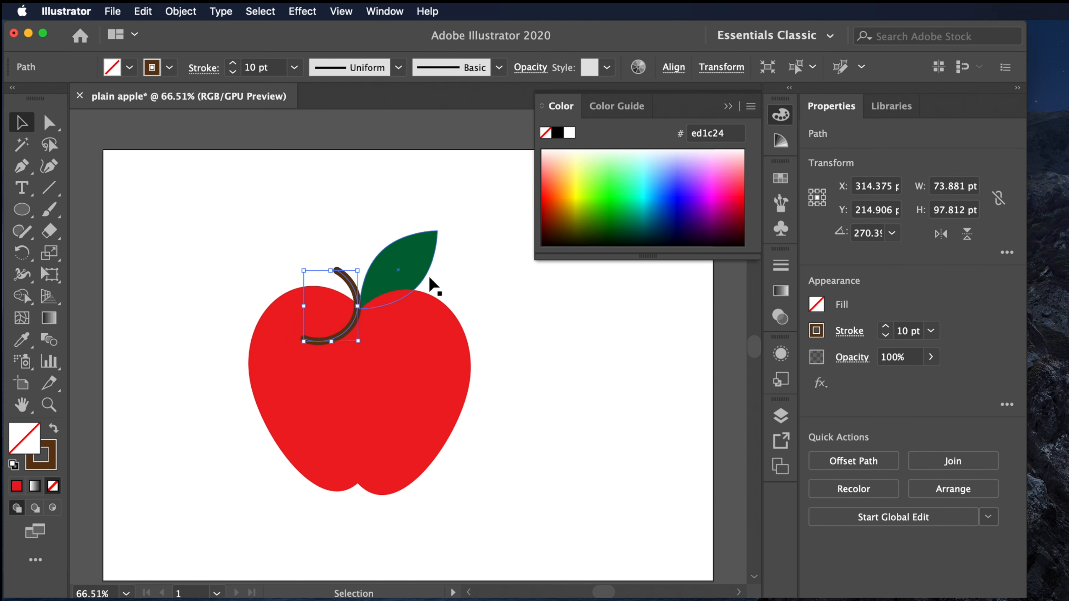
pyautogui.press('Down')
pyautogui.press('Down')
pyautogui.press('Down')
pyautogui.press('Down')
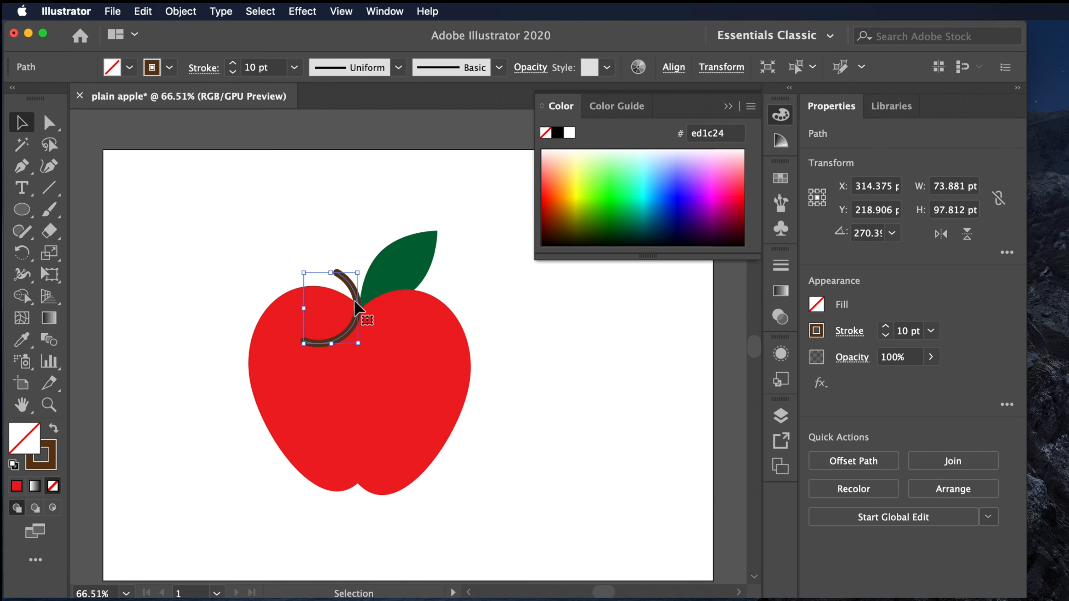
# - Send the brown stem to the back, behind the apple, and deselect it
pyautogui.rightClick(346, 286)
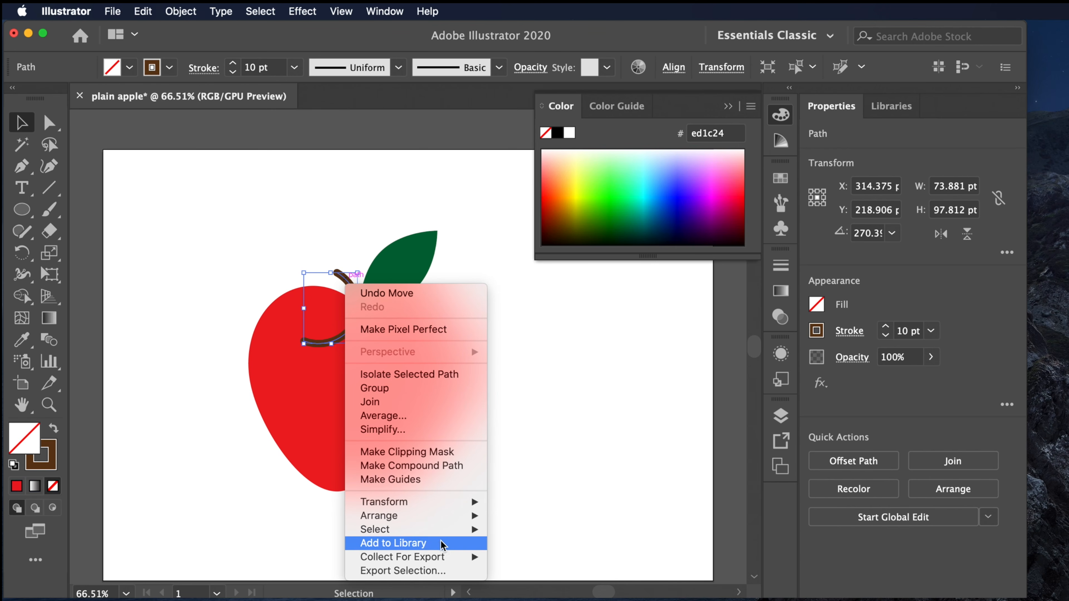
pyautogui.moveTo(419, 515)
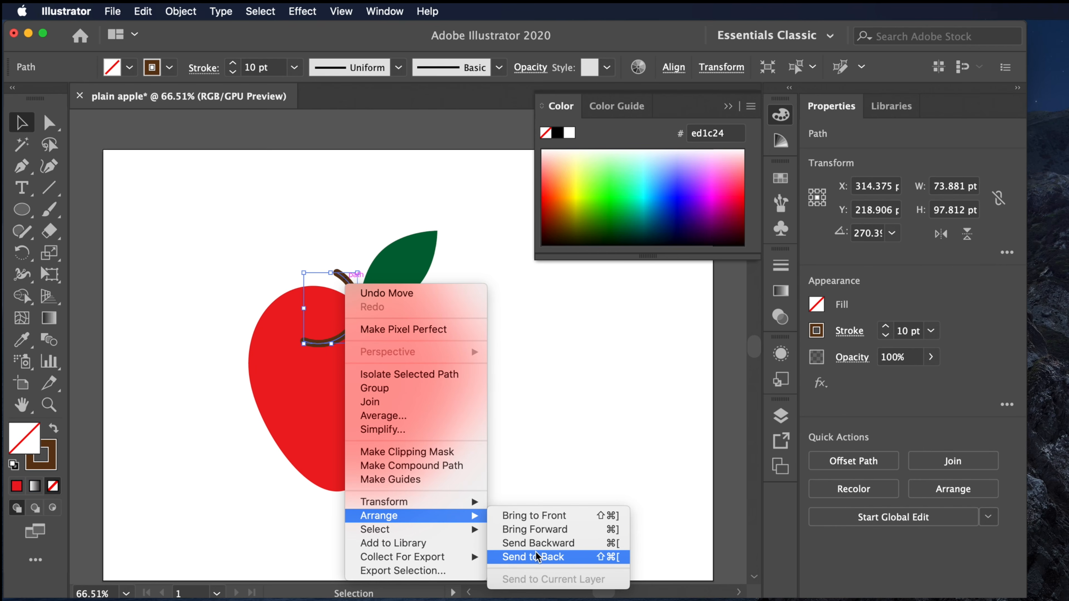
pyautogui.click(563, 558)
pyautogui.click(575, 385)
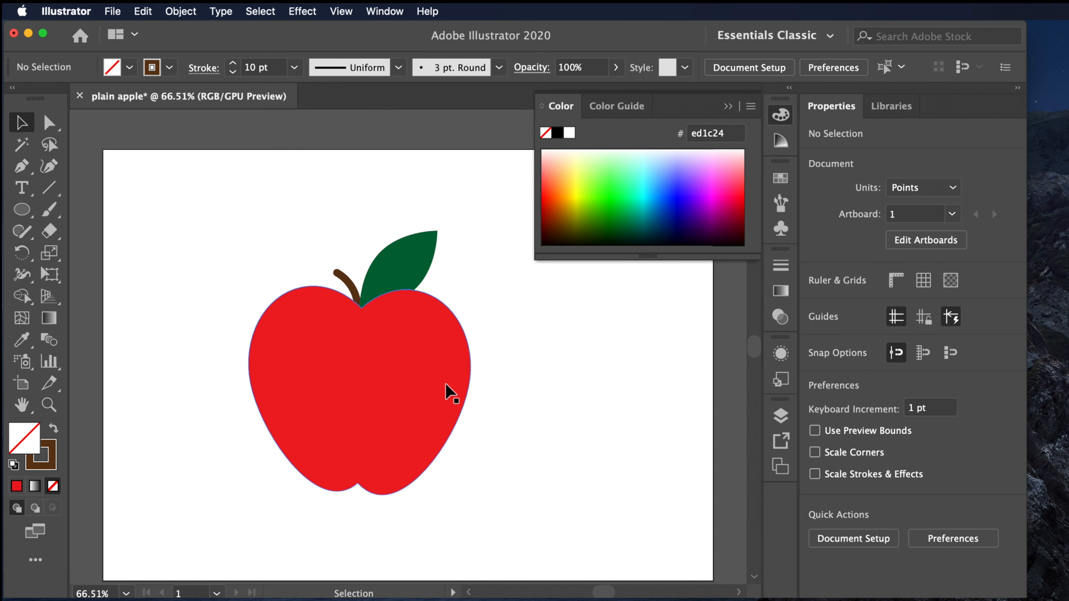
pyautogui.click(401, 403)
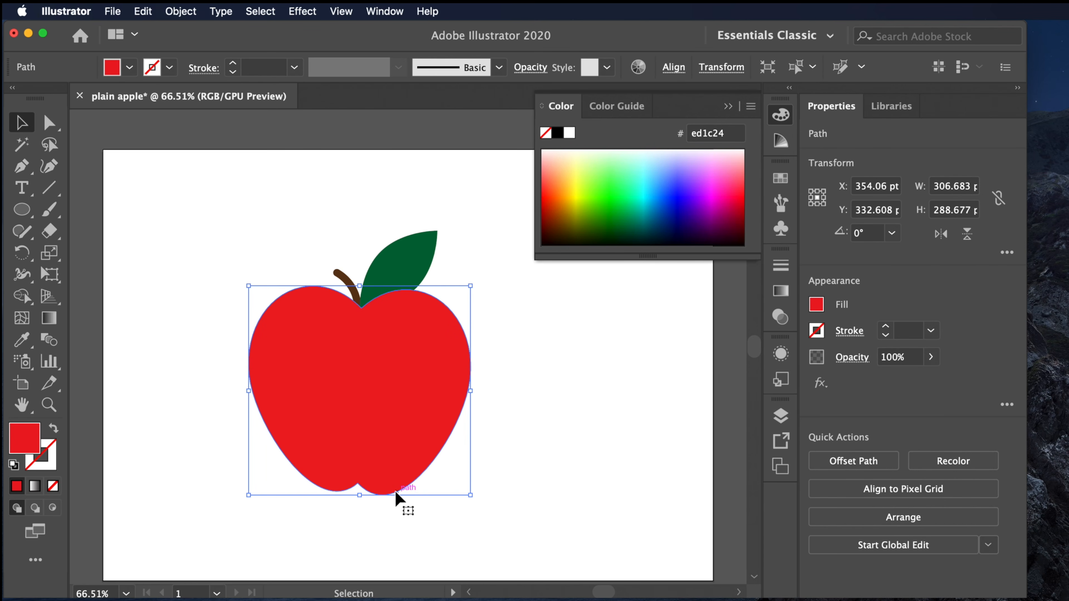
pyautogui.click(705, 398)
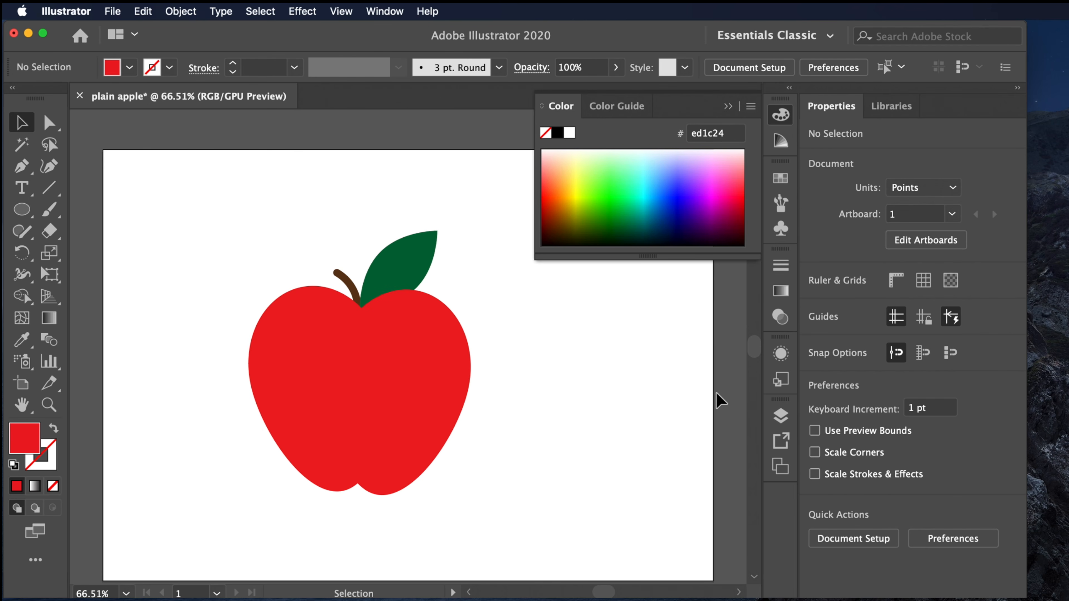